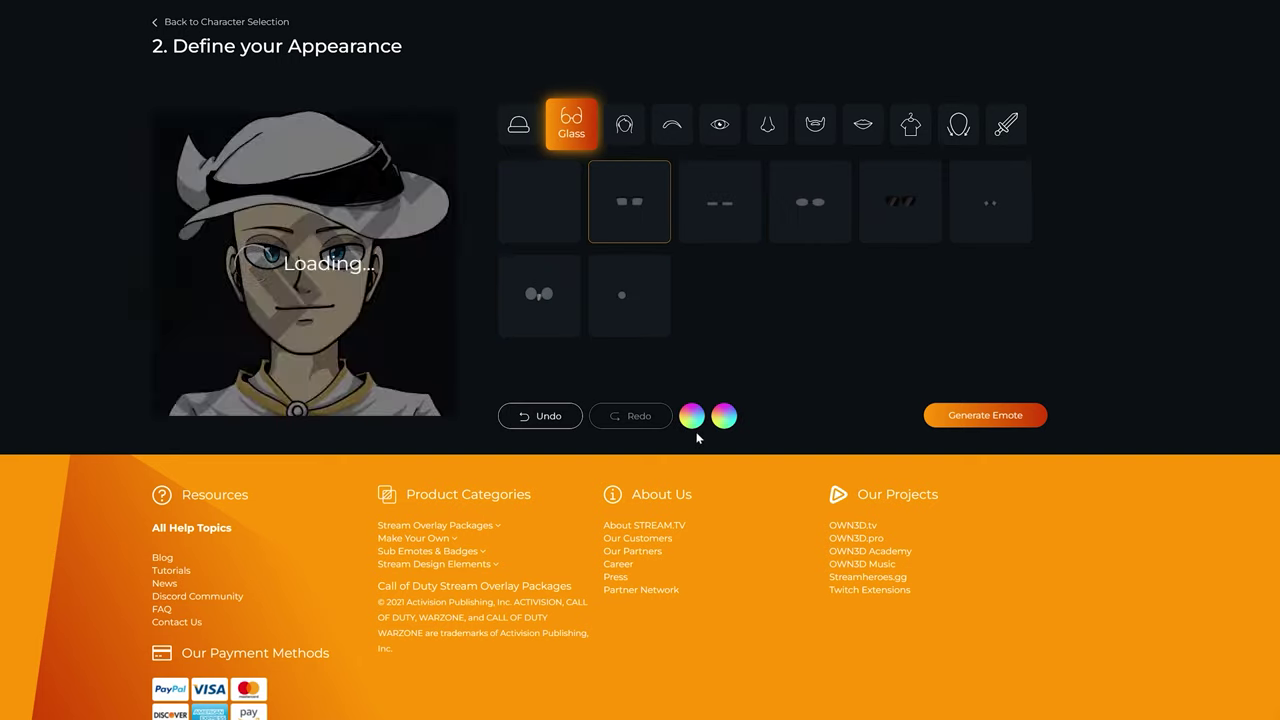
- Design the avatar with no hat, a hairstyle, eyebrows, a dark brown beard and a magenta shirt
{"action": "left_click", "coordinate": [624, 124]}
{"action": "left_click", "coordinate": [672, 124]}
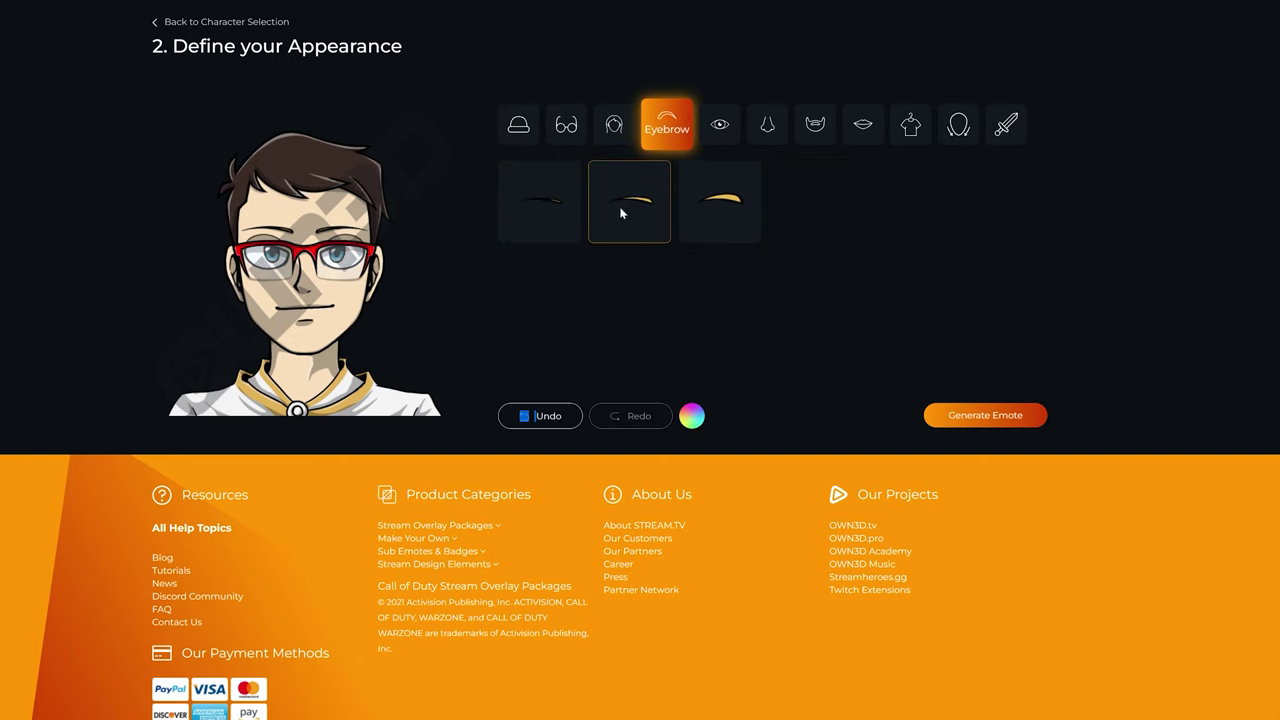
{"action": "left_click", "coordinate": [719, 124]}
{"action": "left_click", "coordinate": [691, 415]}
{"action": "left_click", "coordinate": [767, 124]}
{"action": "left_click", "coordinate": [810, 124]}
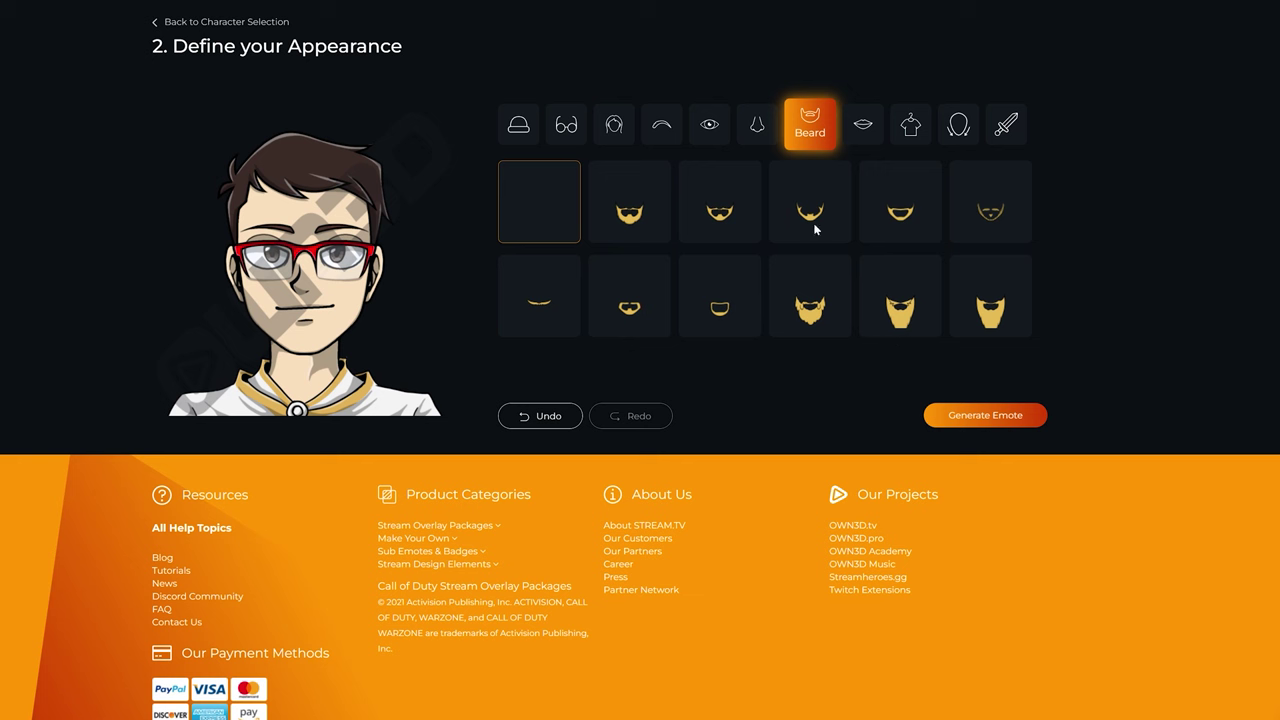
{"action": "left_click", "coordinate": [990, 201]}
{"action": "left_click", "coordinate": [691, 415]}
{"action": "left_click", "coordinate": [776, 381]}
{"action": "left_click", "coordinate": [910, 124]}
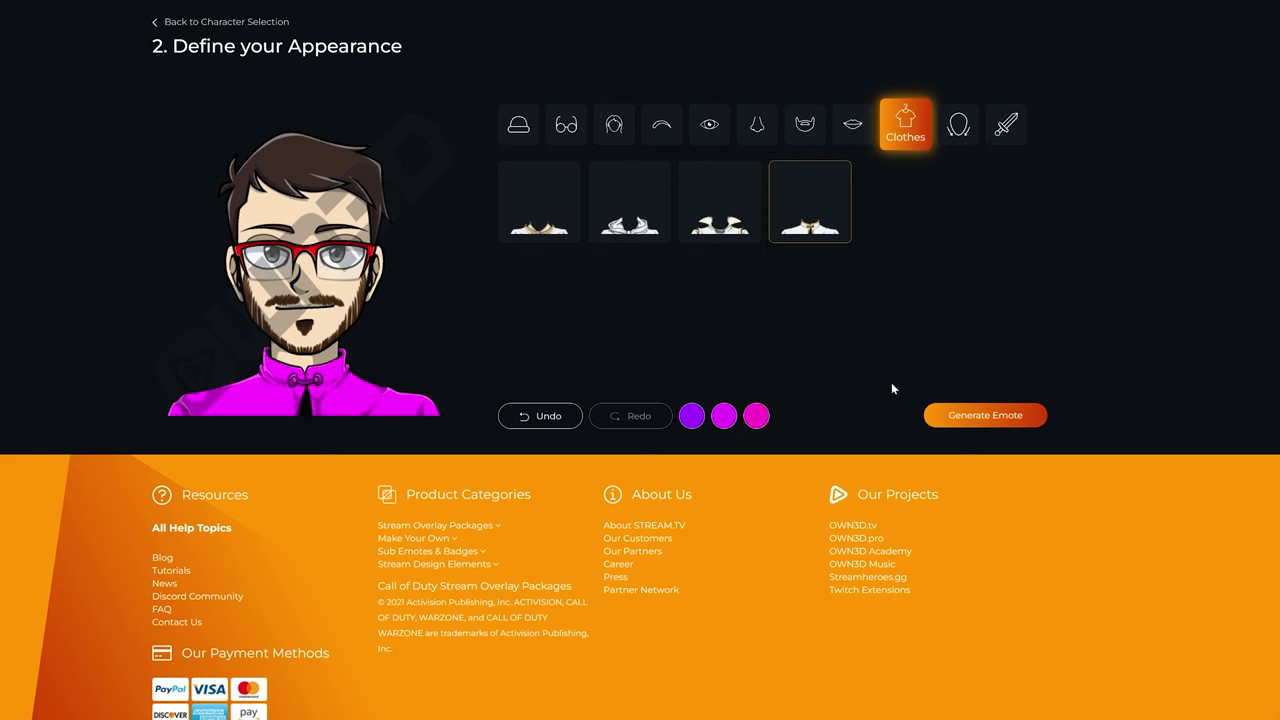
{"action": "left_click", "coordinate": [720, 415]}
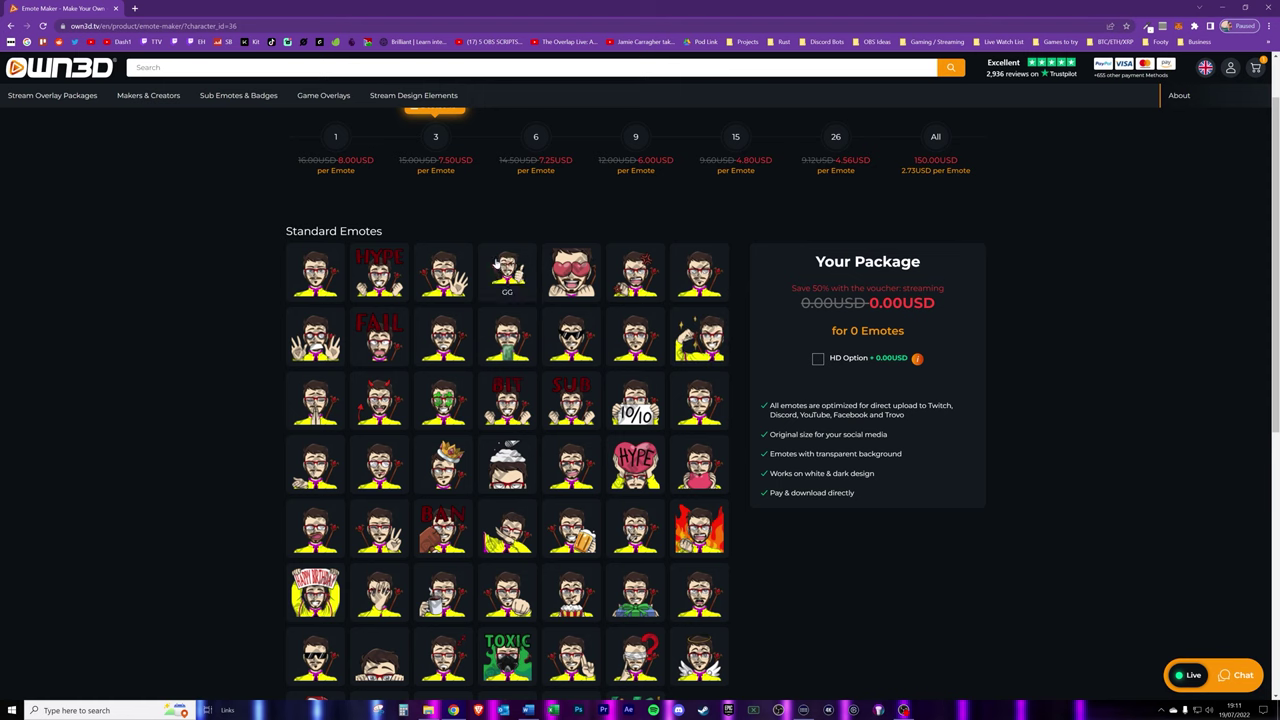
- Add emotes to the package, declining the sale offer to keep six emotes for 43.50 USD
{"action": "left_click", "coordinate": [636, 402]}
{"action": "left_click", "coordinate": [636, 465]}
{"action": "left_click", "coordinate": [699, 337]}
{"action": "left_click", "coordinate": [636, 337]}
{"action": "left_click", "coordinate": [634, 423]}
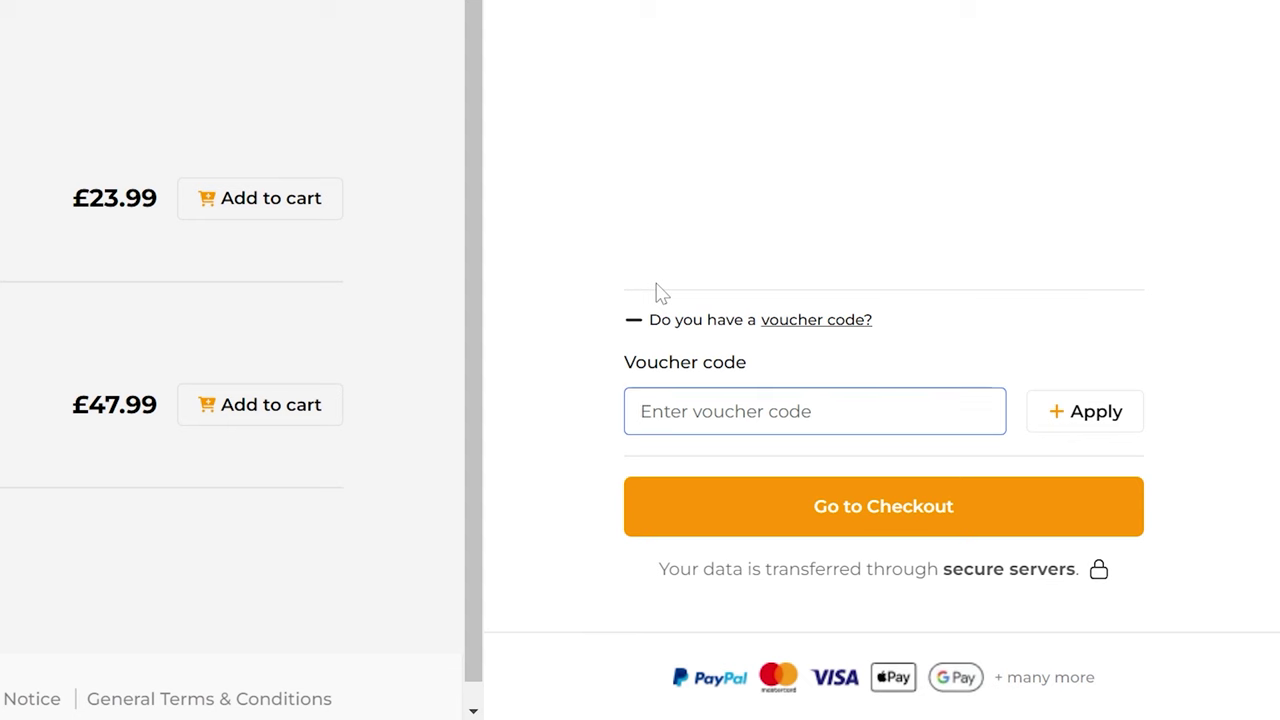
{"action": "type", "text": "Mach"}
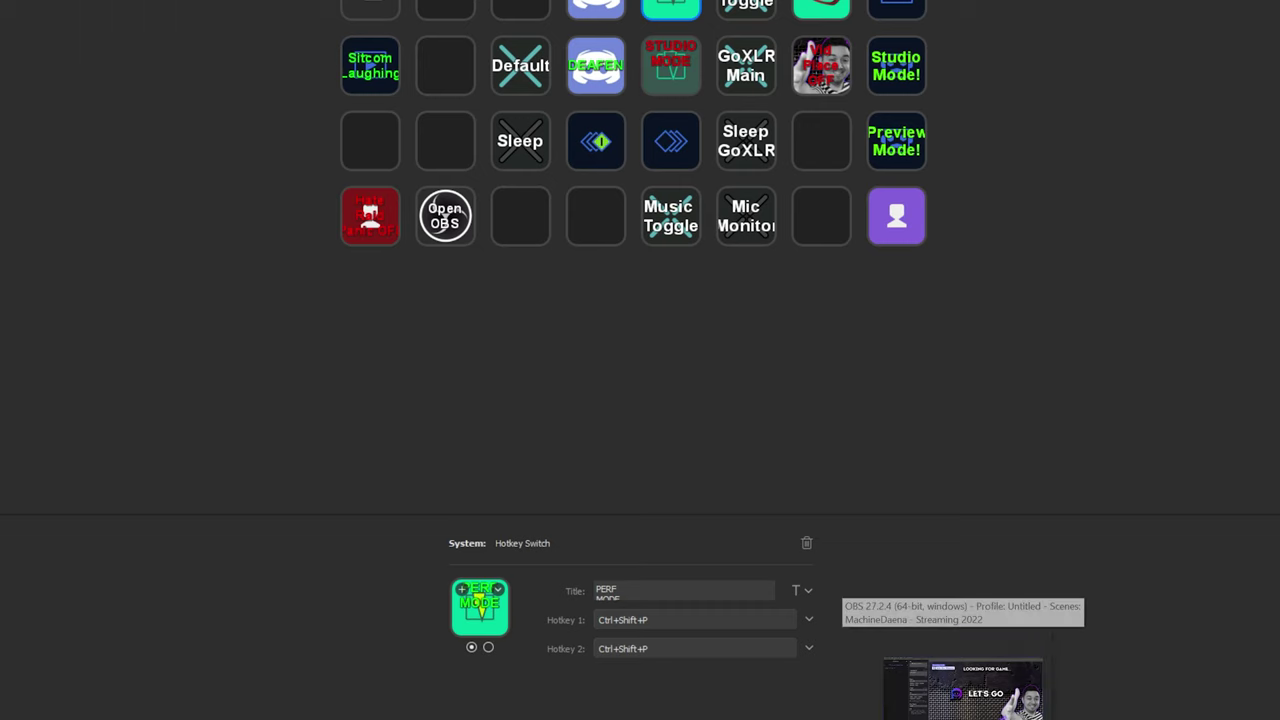
- Bring OBS Studio to the front and bring up the preview's context menu
{"action": "left_click", "coordinate": [965, 675]}
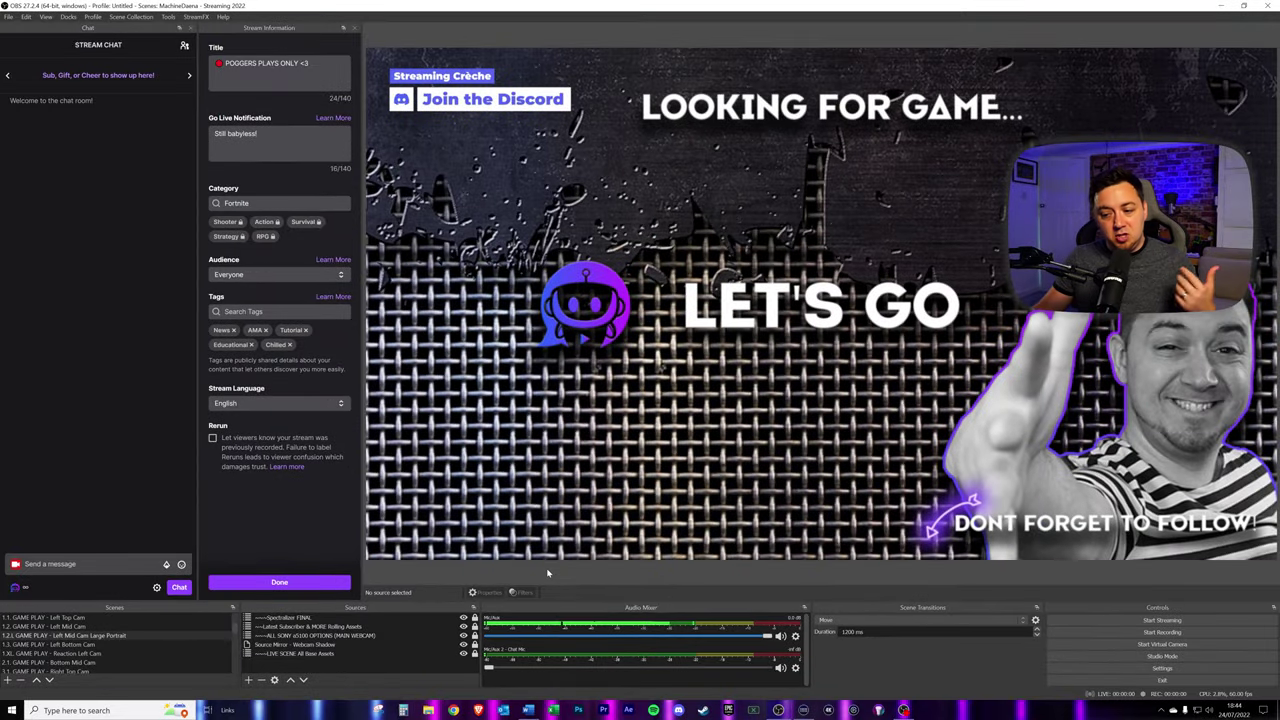
{"action": "right_click", "coordinate": [547, 573]}
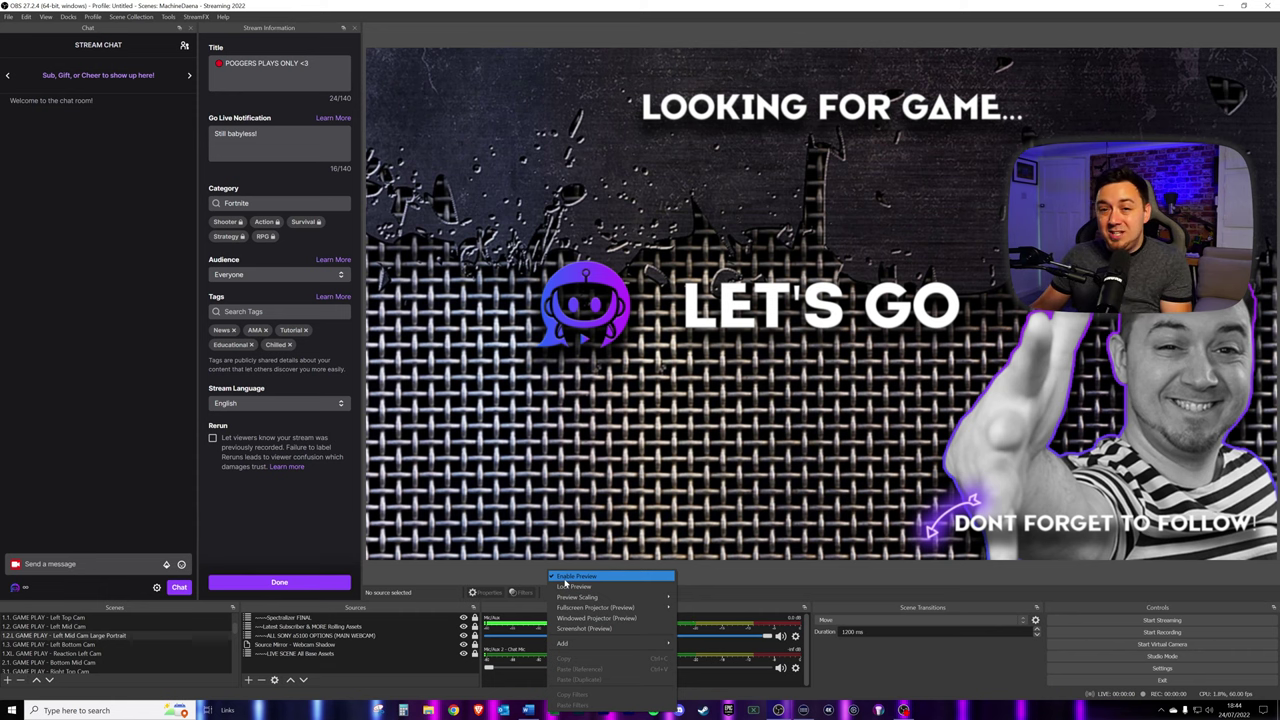
- Uncheck Enable Preview so the OBS canvas stops rendering
{"action": "left_click", "coordinate": [575, 577]}
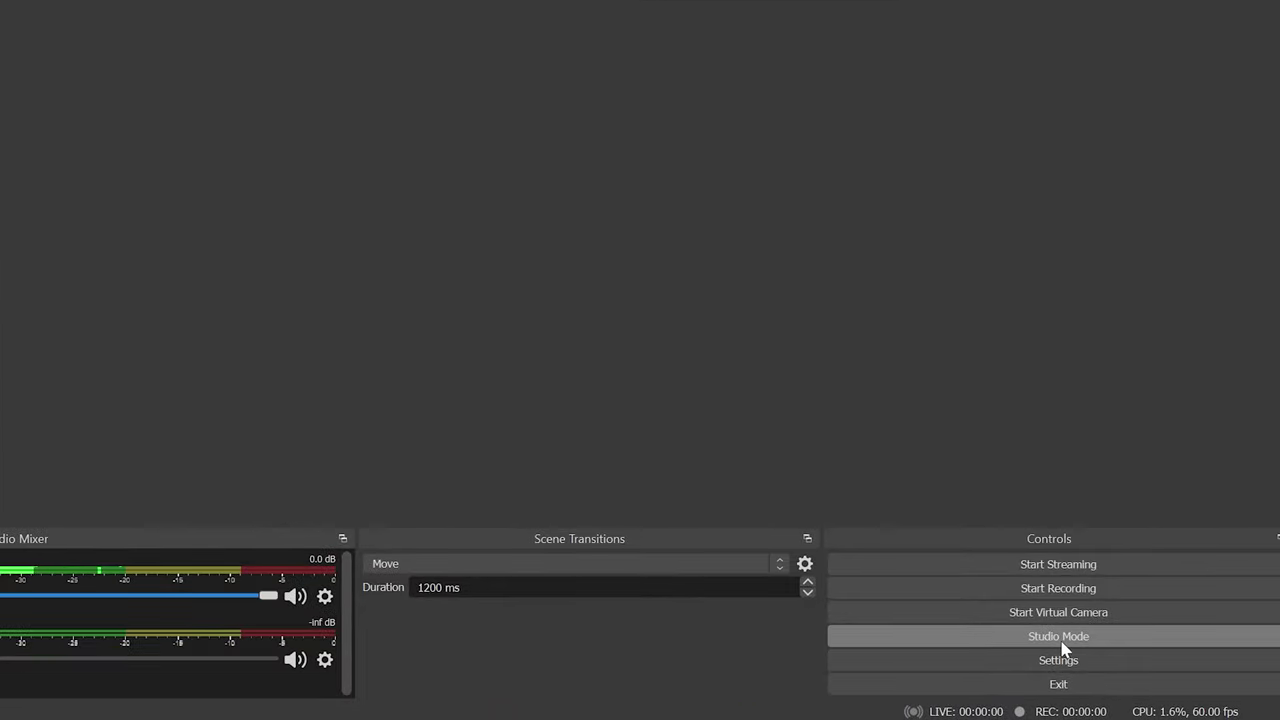
- Enable Studio Mode from the Controls dock to show separate Preview and Program panes
{"action": "left_click", "coordinate": [1063, 648]}
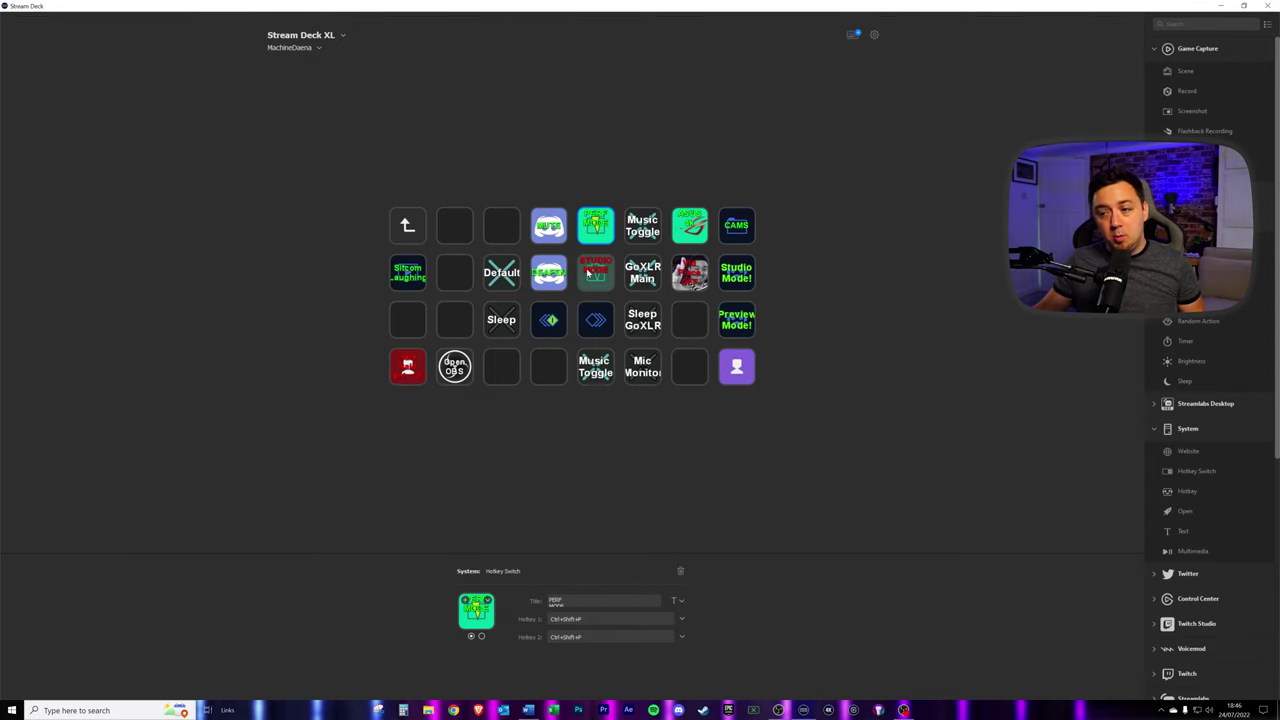
- Select the STUDIO MODE key to view its settings
{"action": "left_click", "coordinate": [592, 272]}
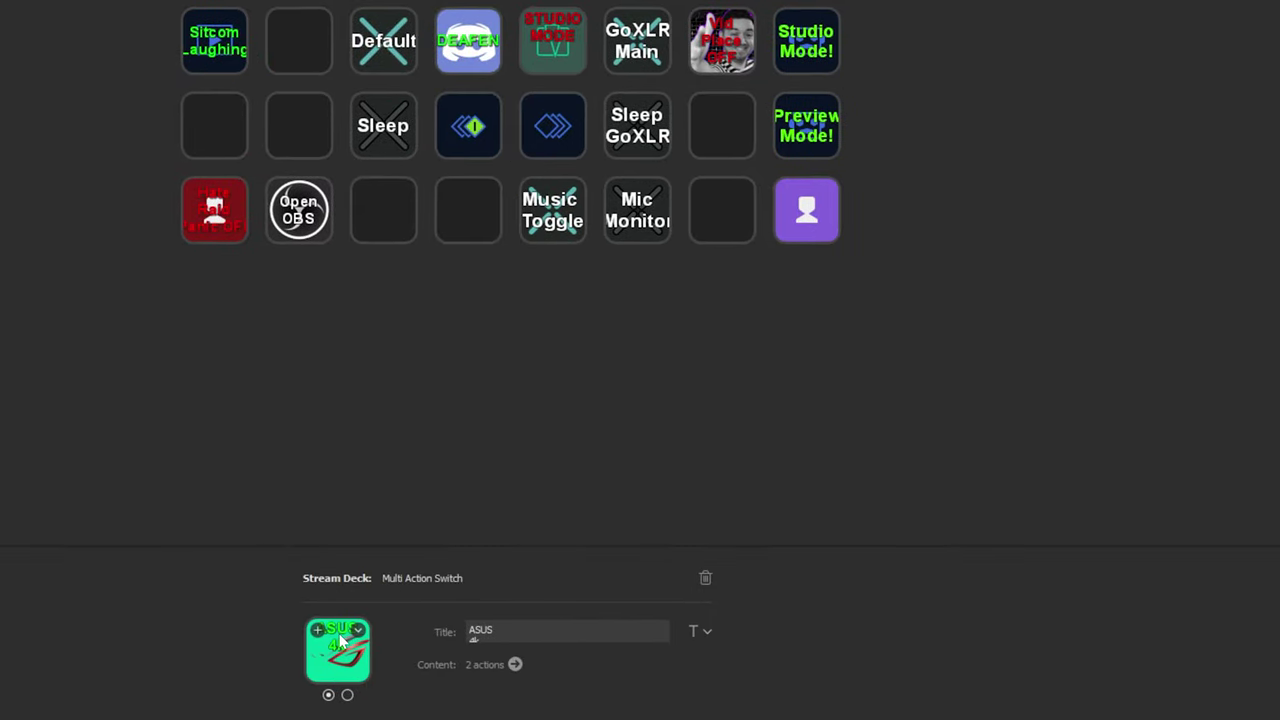
- Toggle the ASUS key between its APP Capture and ASUS states
{"action": "left_click", "coordinate": [347, 695]}
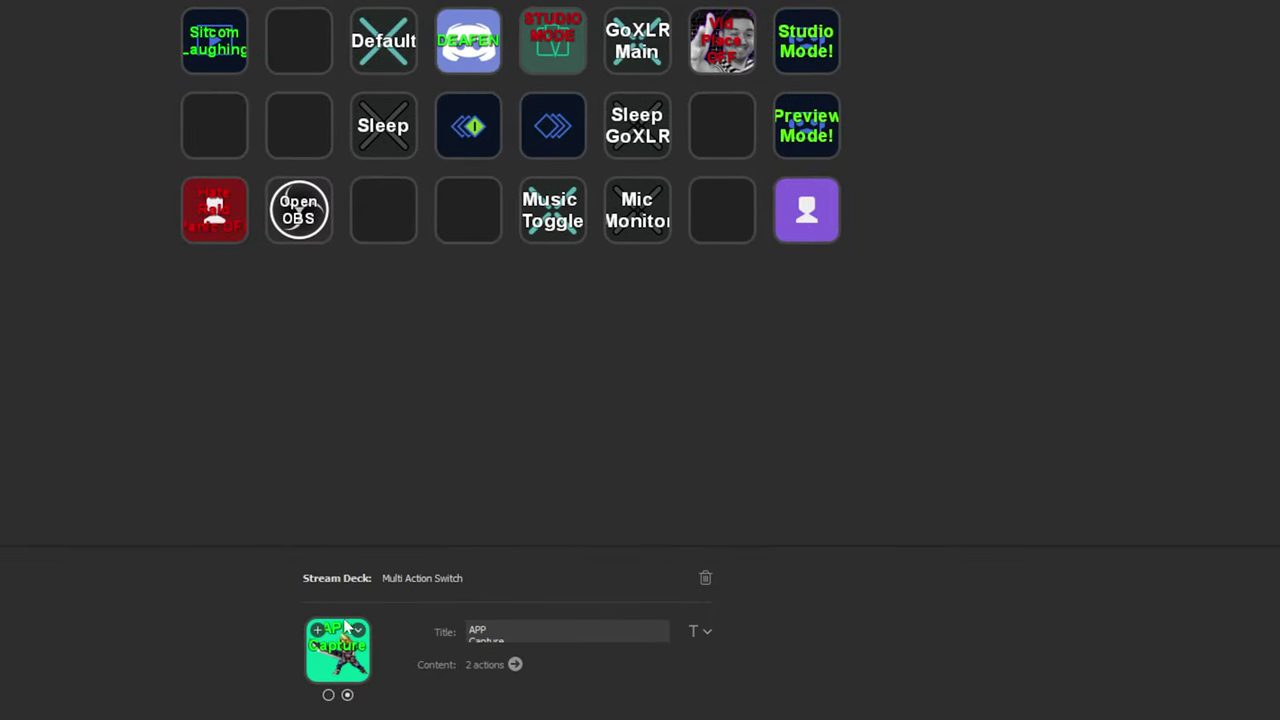
{"action": "left_click", "coordinate": [328, 695]}
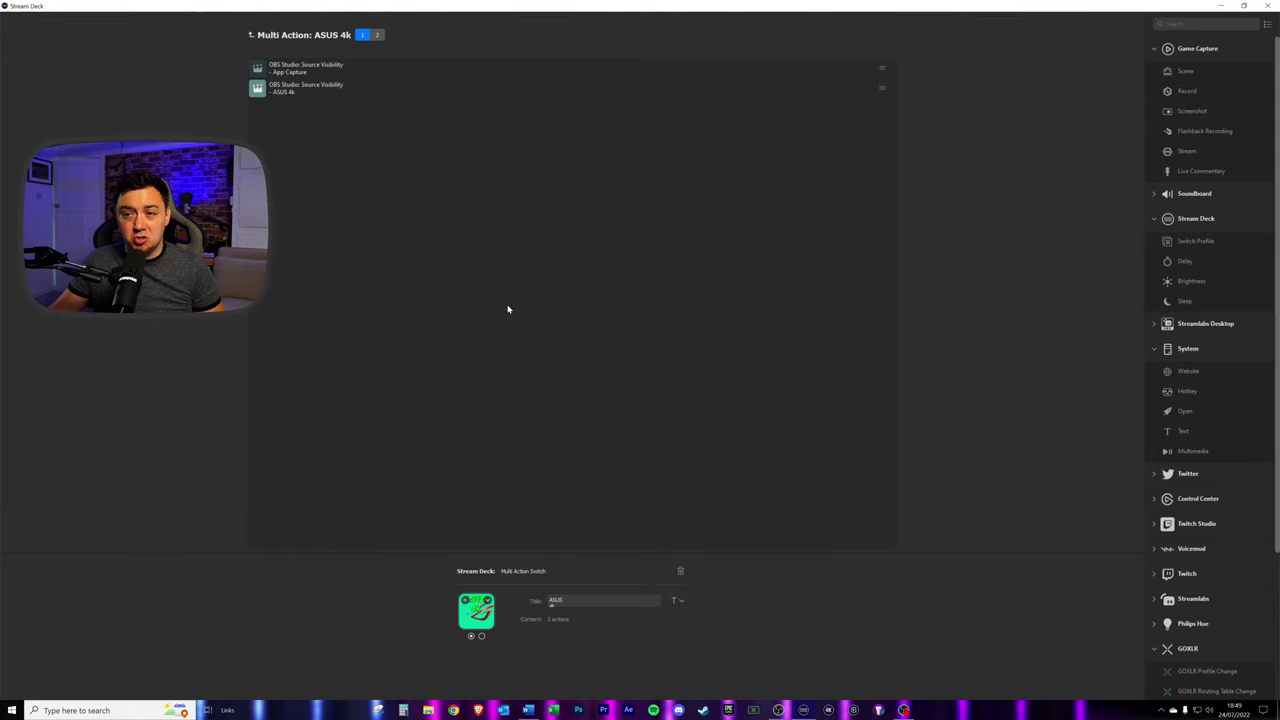
- Review both visibility actions, add then delete an extra Source Visibility action, and view state 2
{"action": "left_click", "coordinate": [282, 72]}
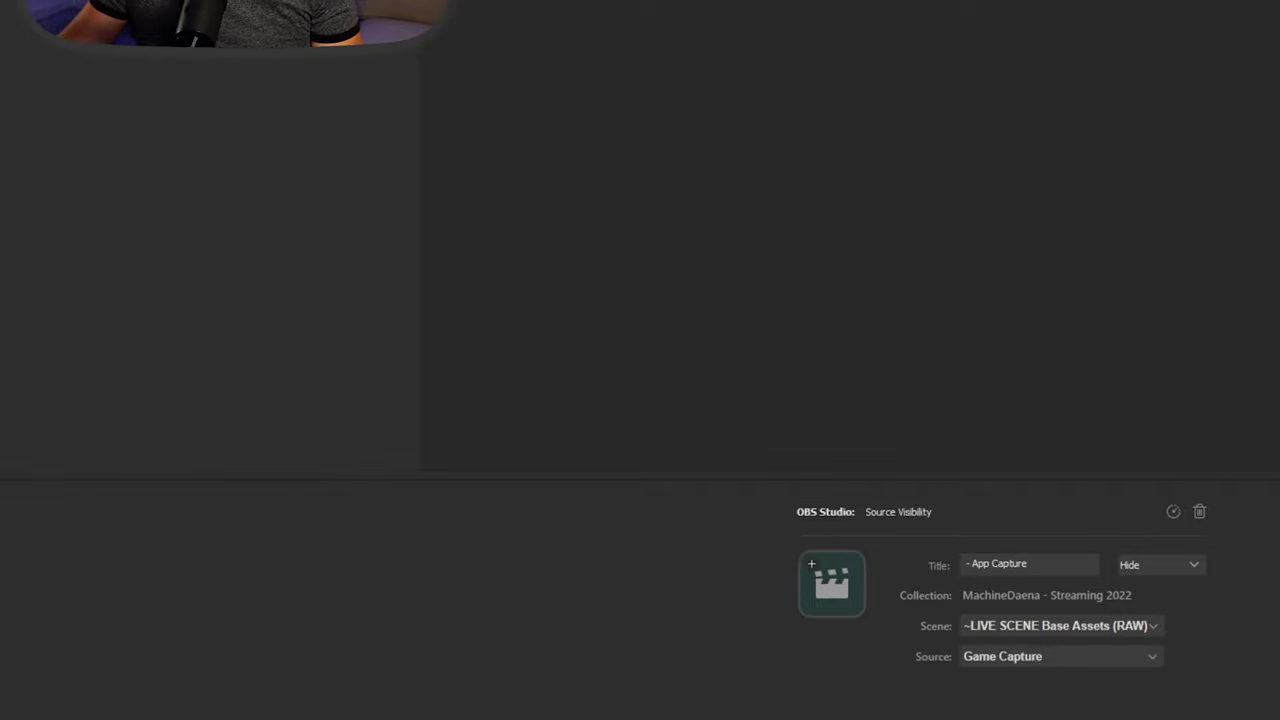
{"action": "left_click", "coordinate": [525, 128]}
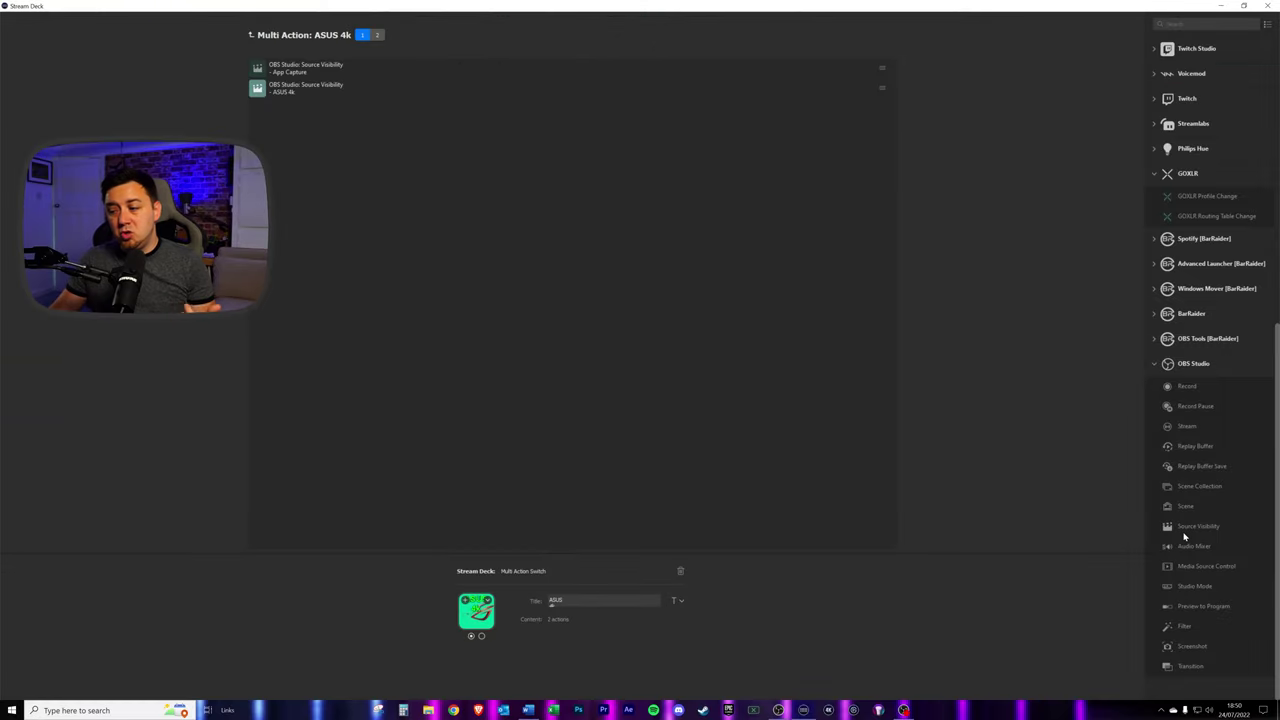
{"action": "left_click_drag", "start_coordinate": [1185, 540], "coordinate": [420, 110]}
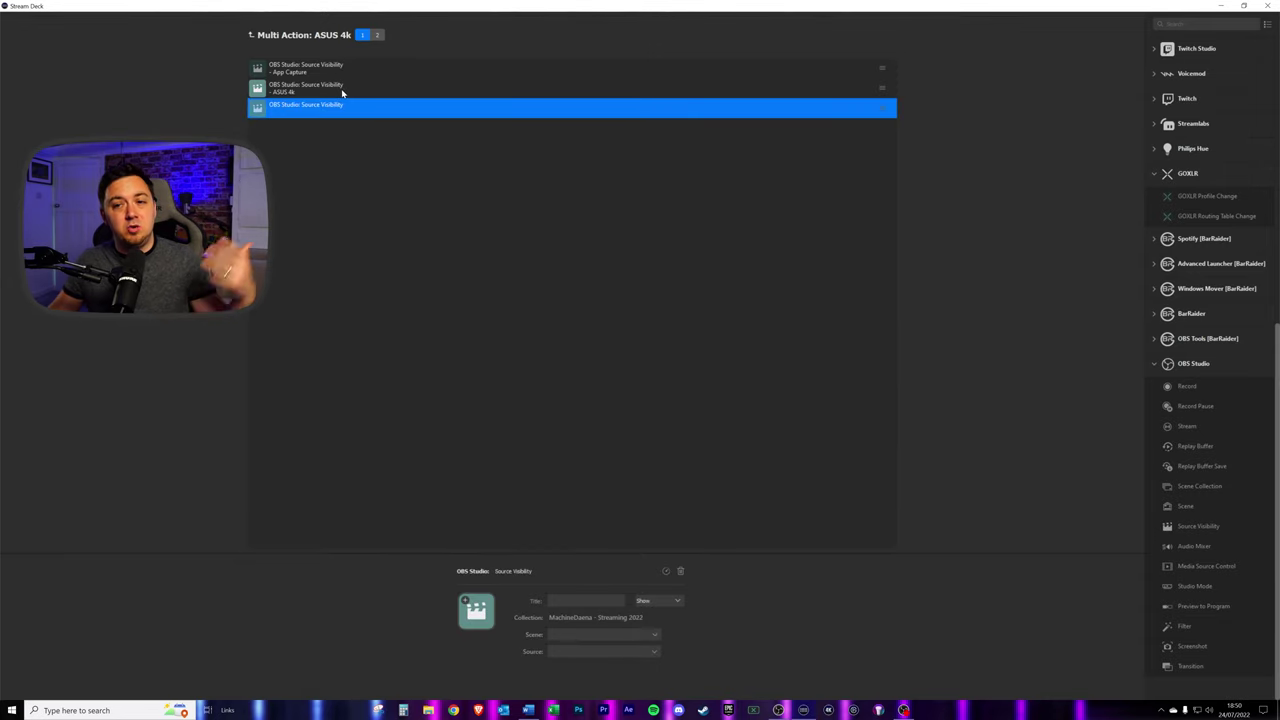
{"action": "right_click", "coordinate": [344, 105]}
{"action": "left_click", "coordinate": [365, 127]}
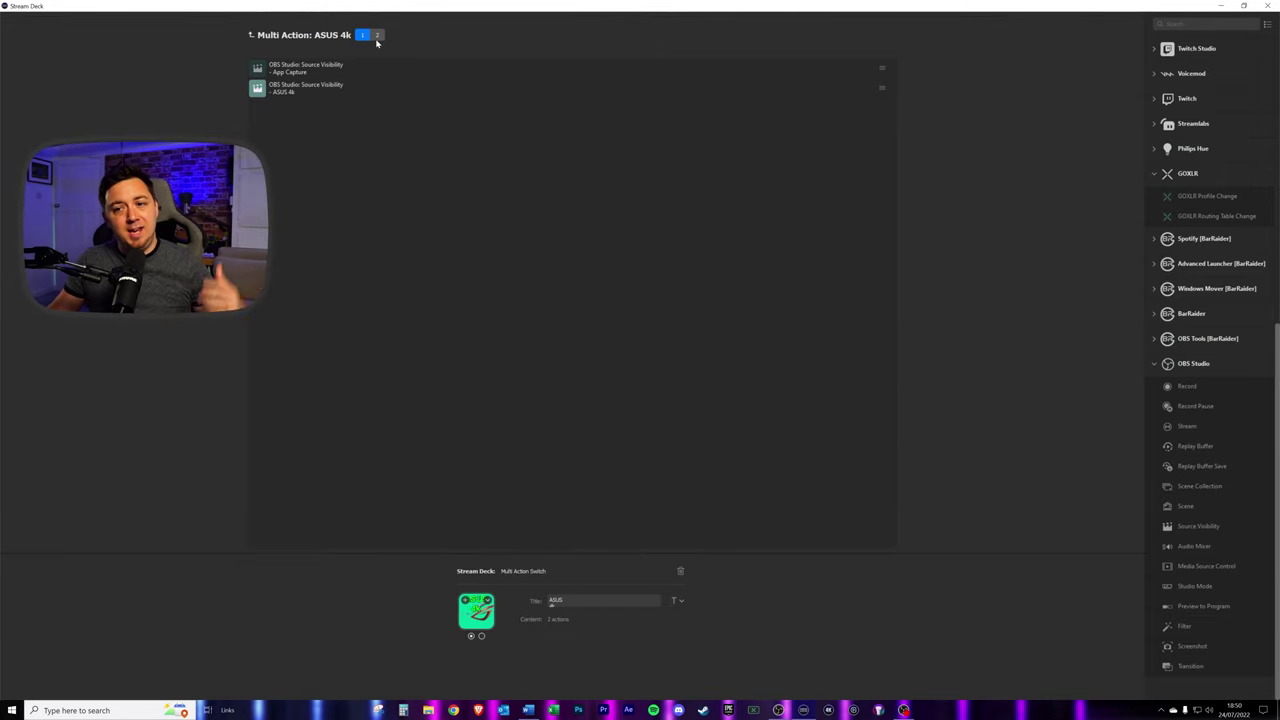
{"action": "left_click", "coordinate": [377, 42]}
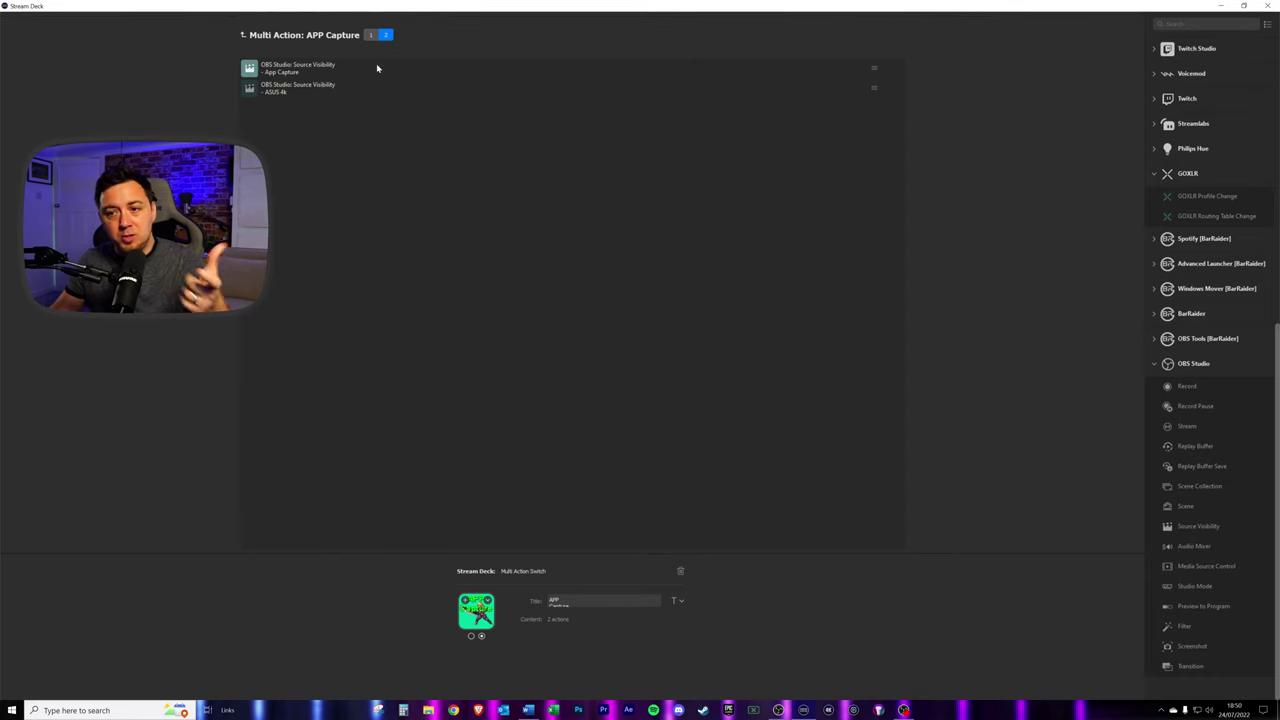
- Inspect the APP Capture state's App Capture and ASUS 4k visibility actions
{"action": "left_click", "coordinate": [294, 70]}
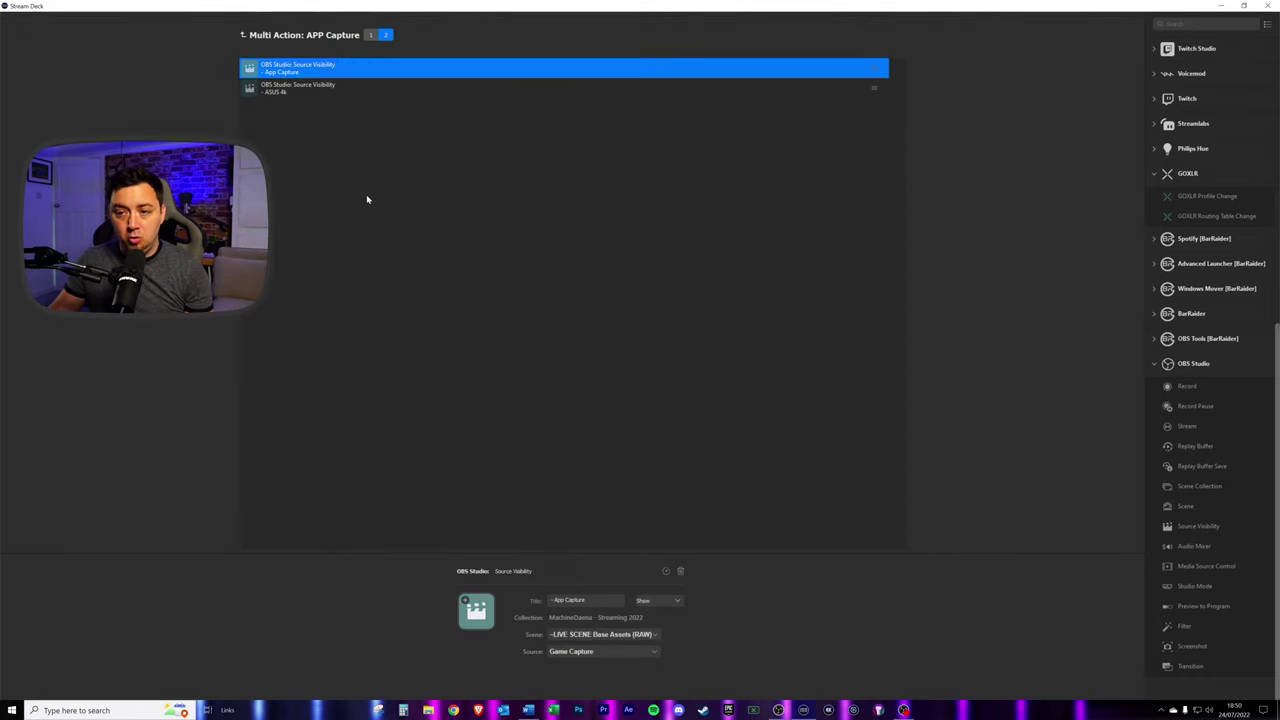
{"action": "key", "text": "Down"}
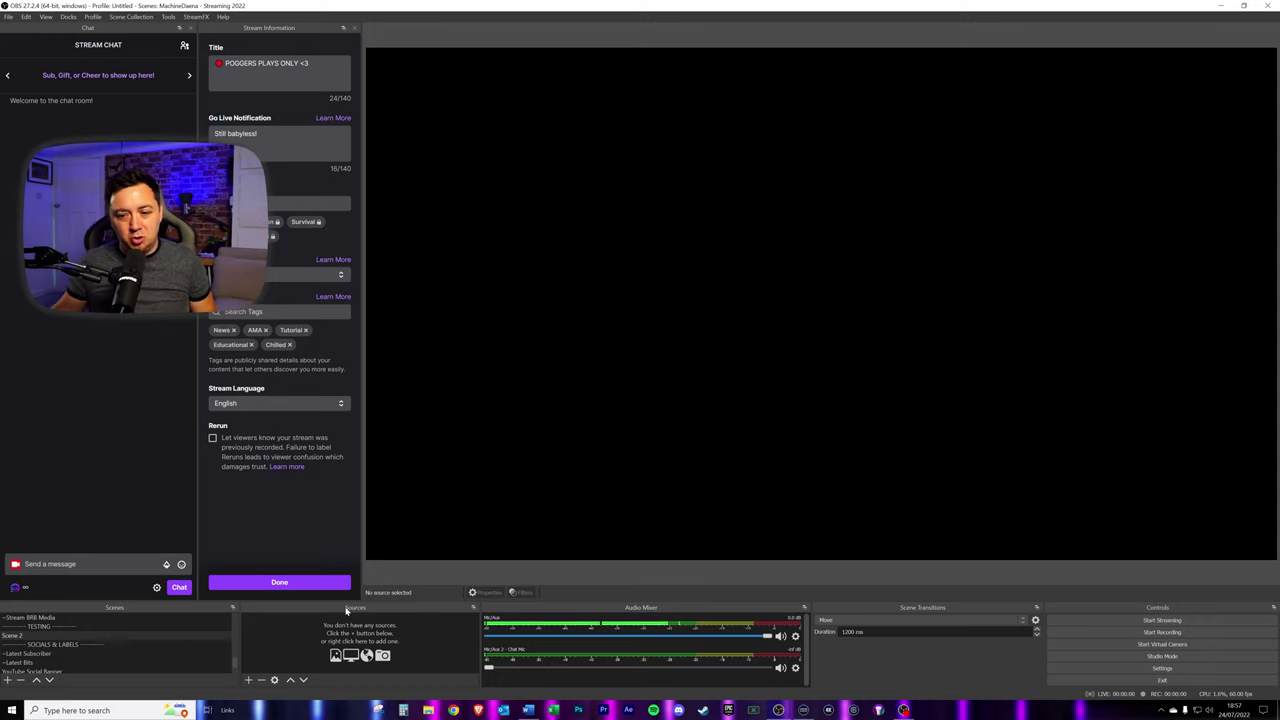
- Add the existing Logitech c920 video capture source to Scene 2
{"action": "left_click", "coordinate": [248, 680]}
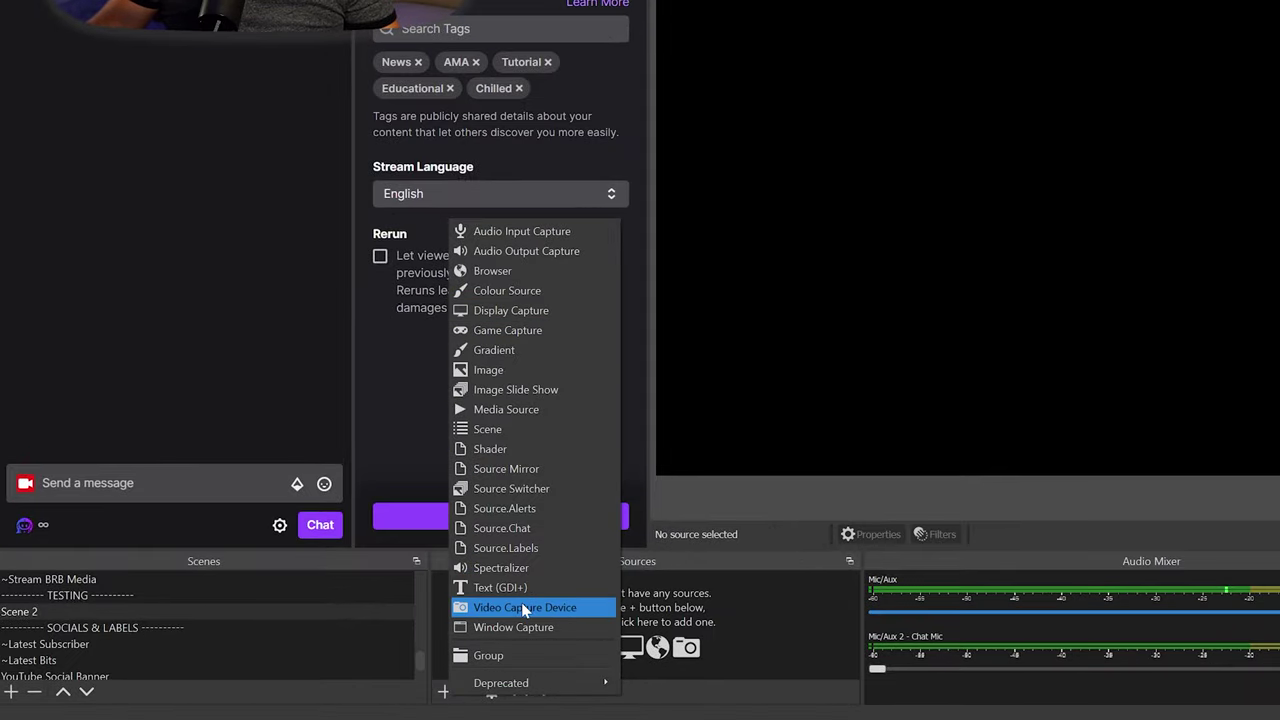
{"action": "left_click", "coordinate": [521, 607]}
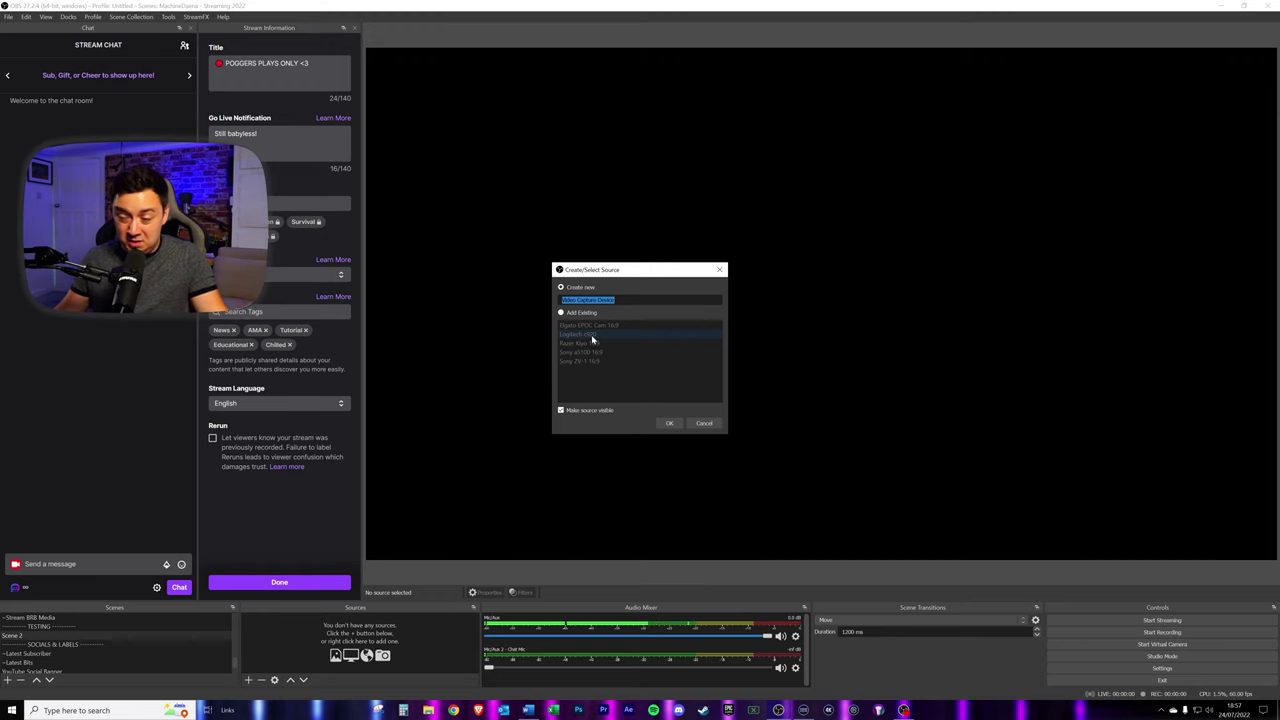
{"action": "double_click", "coordinate": [592, 340]}
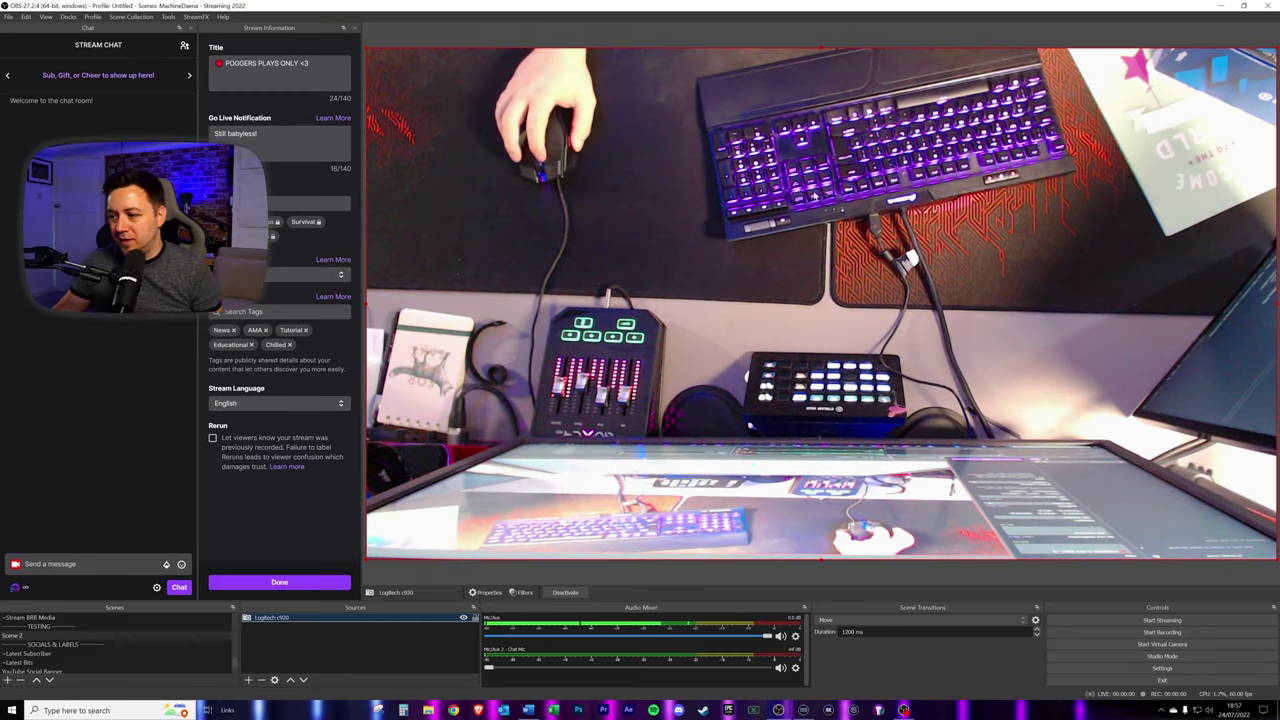
{"action": "left_click", "coordinate": [262, 660]}
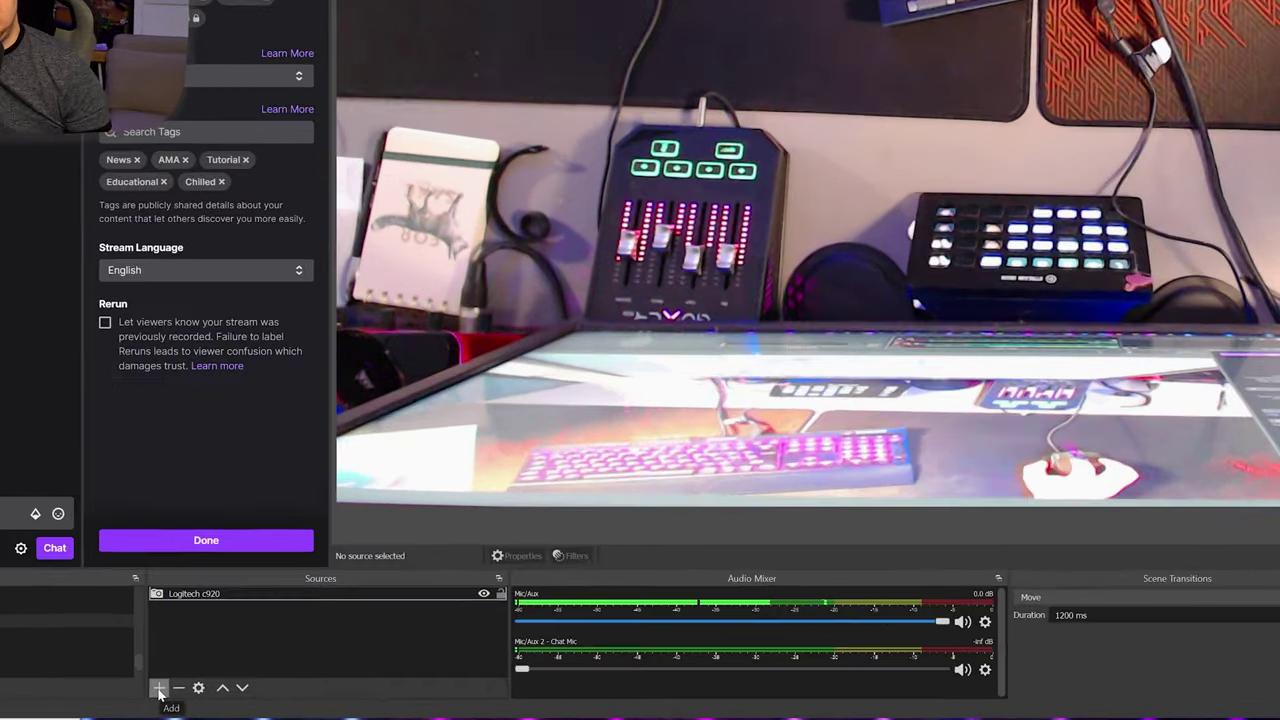
{"action": "left_click", "coordinate": [248, 680]}
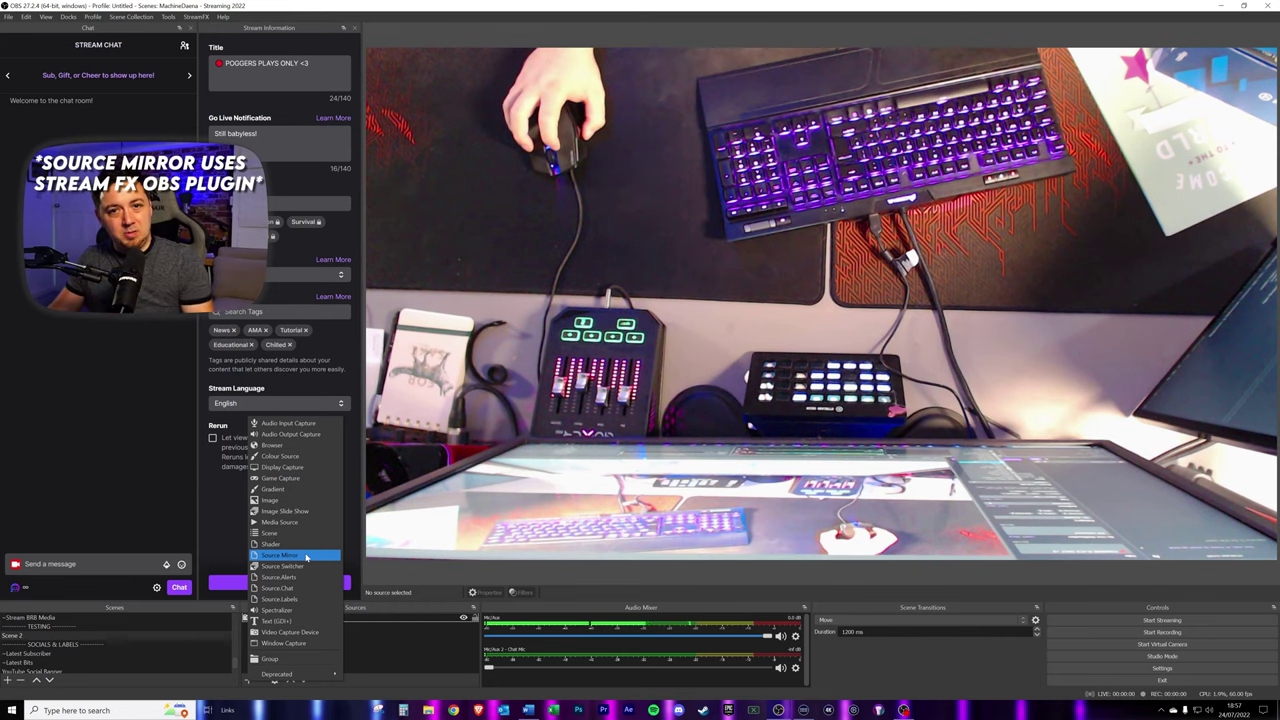
- Add a Source Mirror of the camera shrunk into the top-left, then start adding a Scene source
{"action": "left_click", "coordinate": [306, 556]}
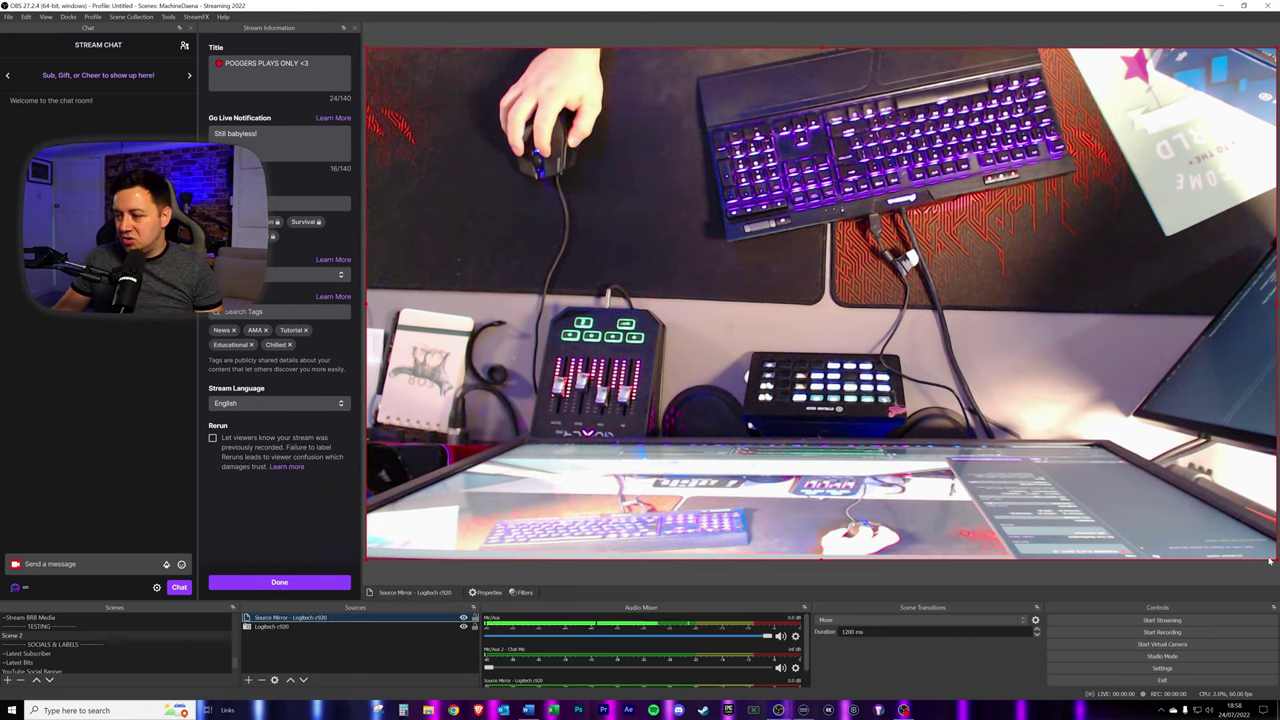
{"action": "left_click_drag", "start_coordinate": [1275, 557], "coordinate": [907, 352]}
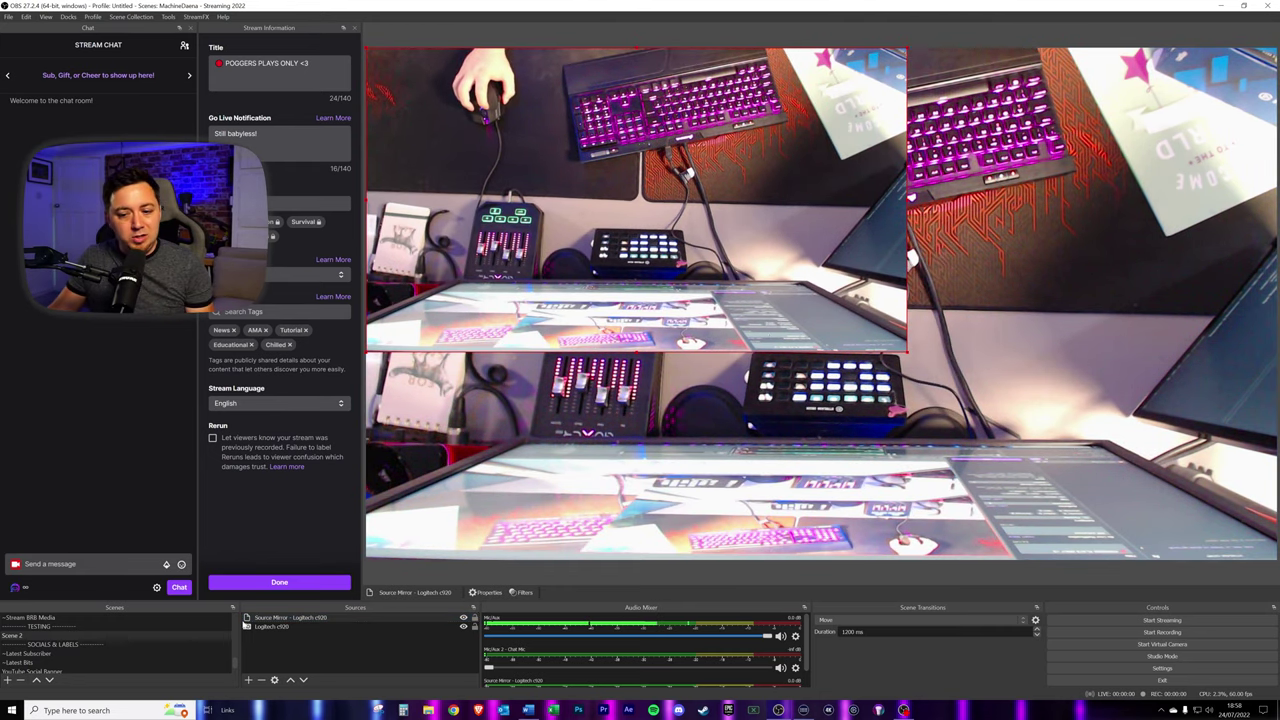
{"action": "left_click", "coordinate": [321, 636]}
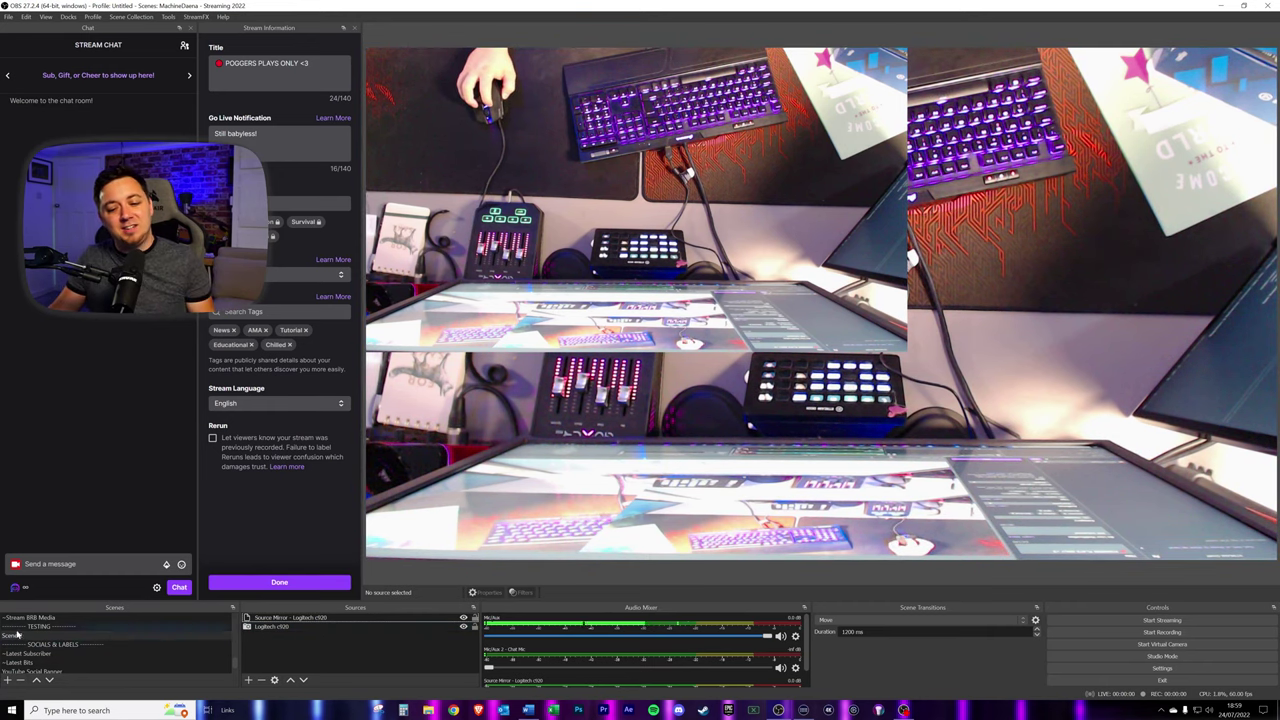
{"action": "left_click", "coordinate": [248, 679]}
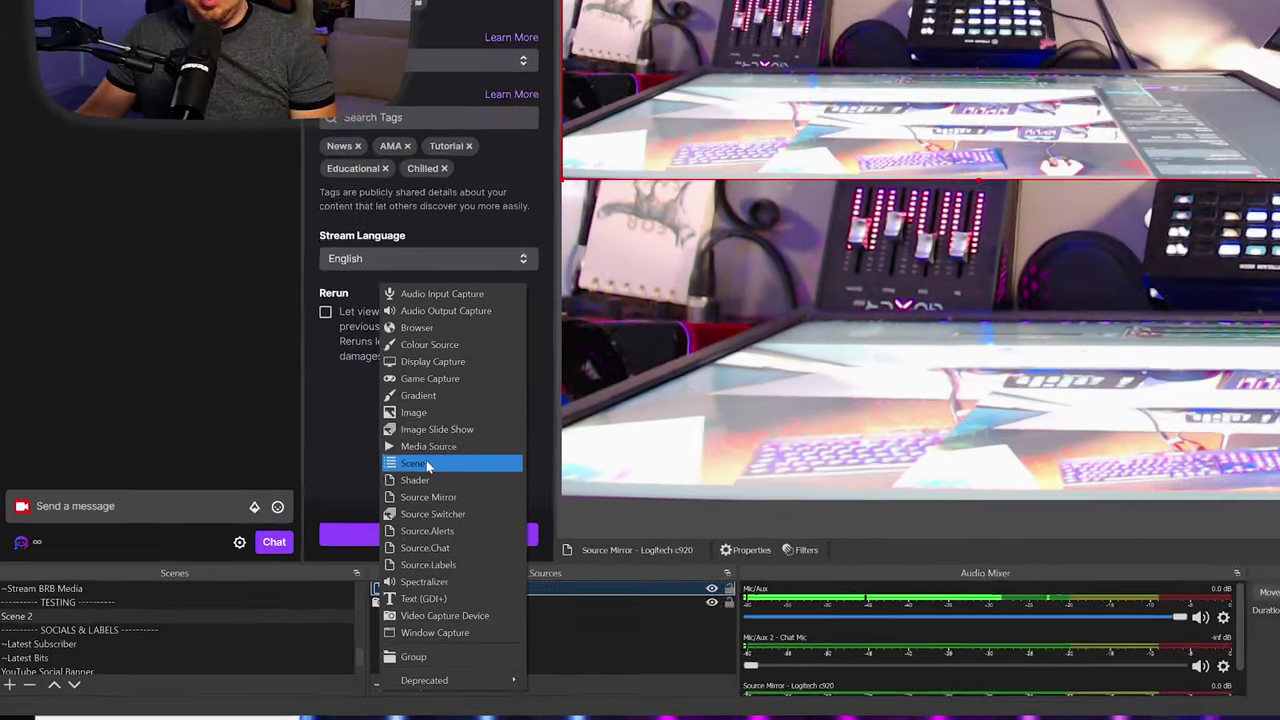
{"action": "left_click", "coordinate": [497, 428]}
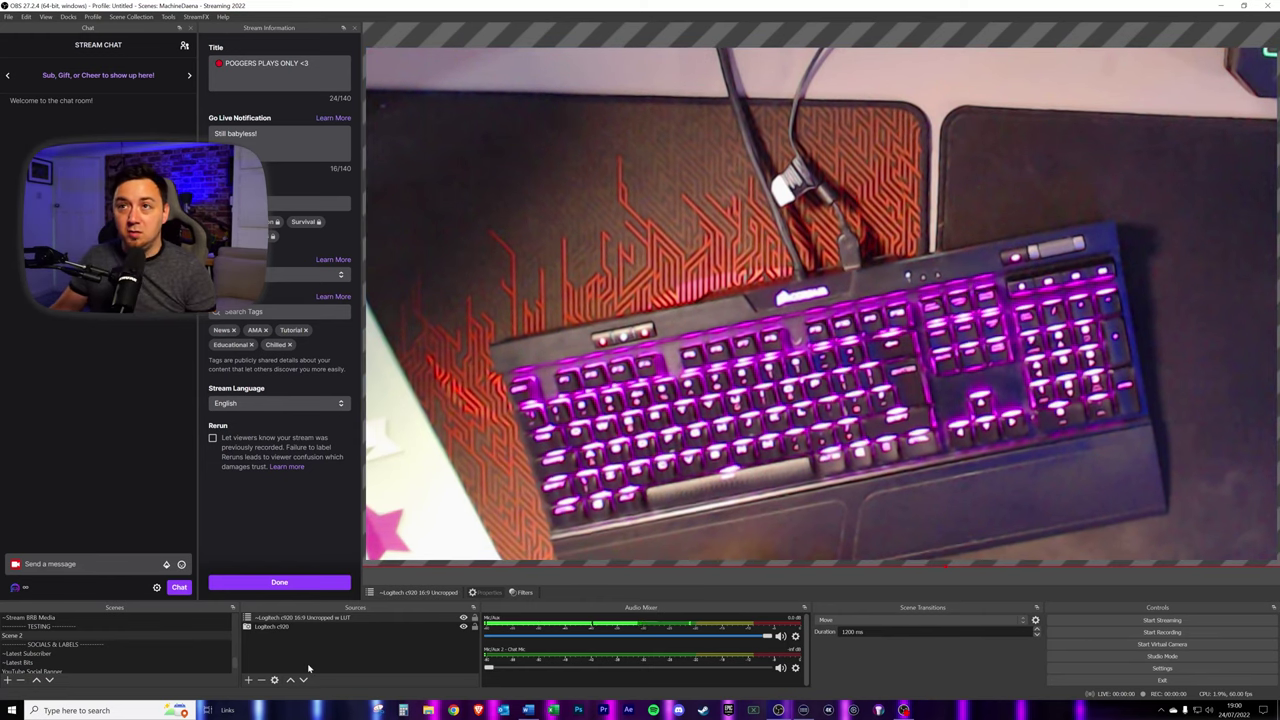
- Leave the overhead keyboard camera hidden in OBS, then select the 1.5X Zoom key
{"action": "left_click", "coordinate": [463, 620]}
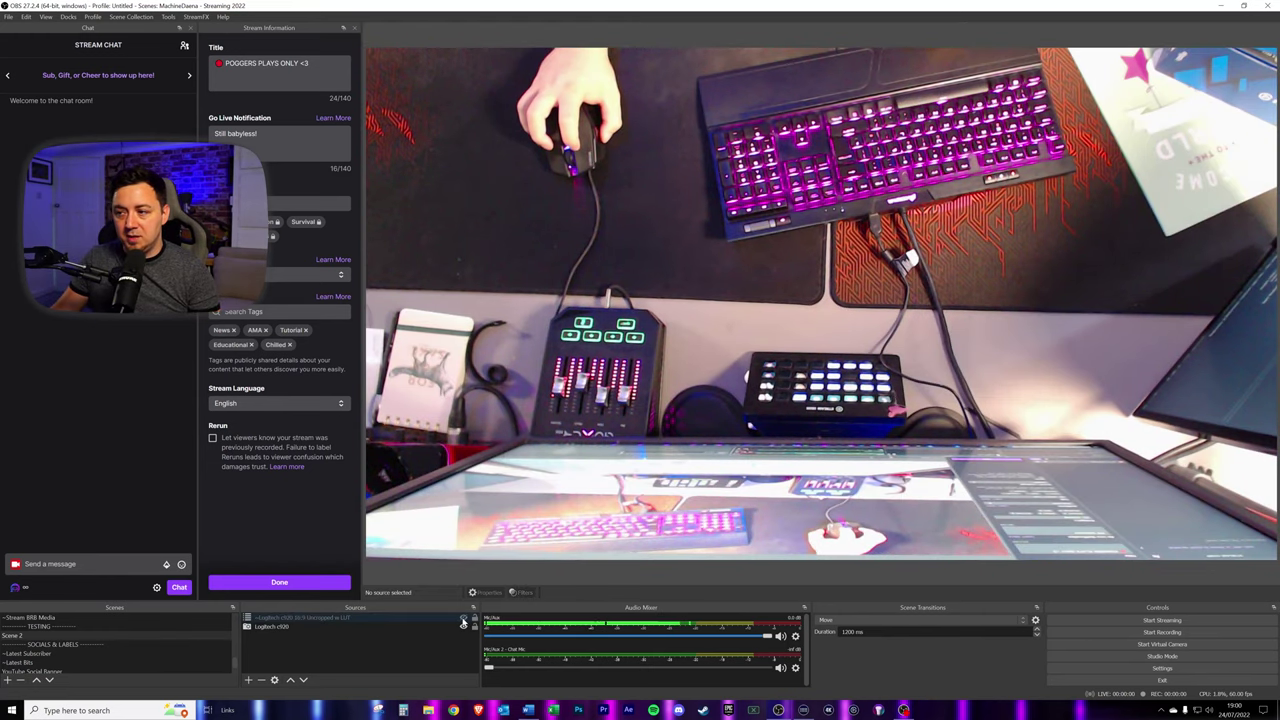
{"action": "left_click", "coordinate": [463, 620]}
{"action": "left_click", "coordinate": [463, 620]}
{"action": "left_click", "coordinate": [463, 620]}
{"action": "left_click", "coordinate": [463, 620]}
{"action": "left_click", "coordinate": [463, 620]}
{"action": "left_click", "coordinate": [463, 620]}
{"action": "left_click", "coordinate": [463, 620]}
{"action": "left_click", "coordinate": [463, 620]}
{"action": "left_click", "coordinate": [446, 668]}
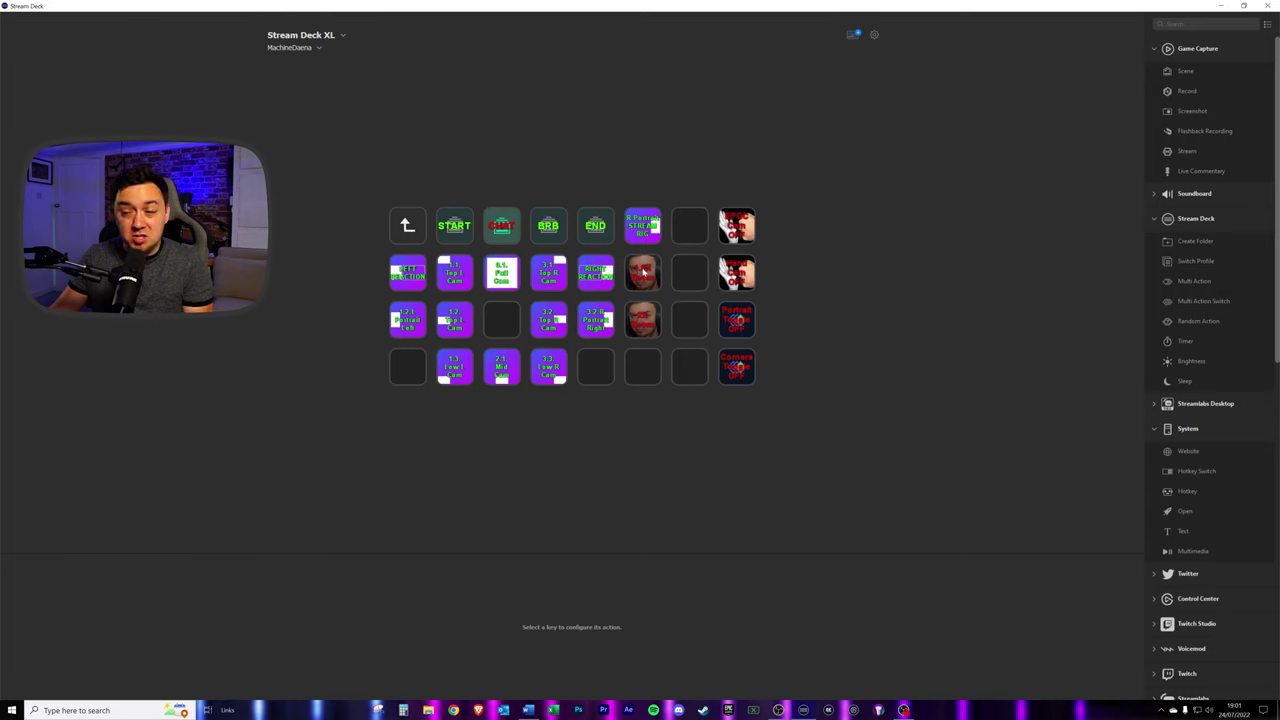
{"action": "left_click", "coordinate": [643, 271]}
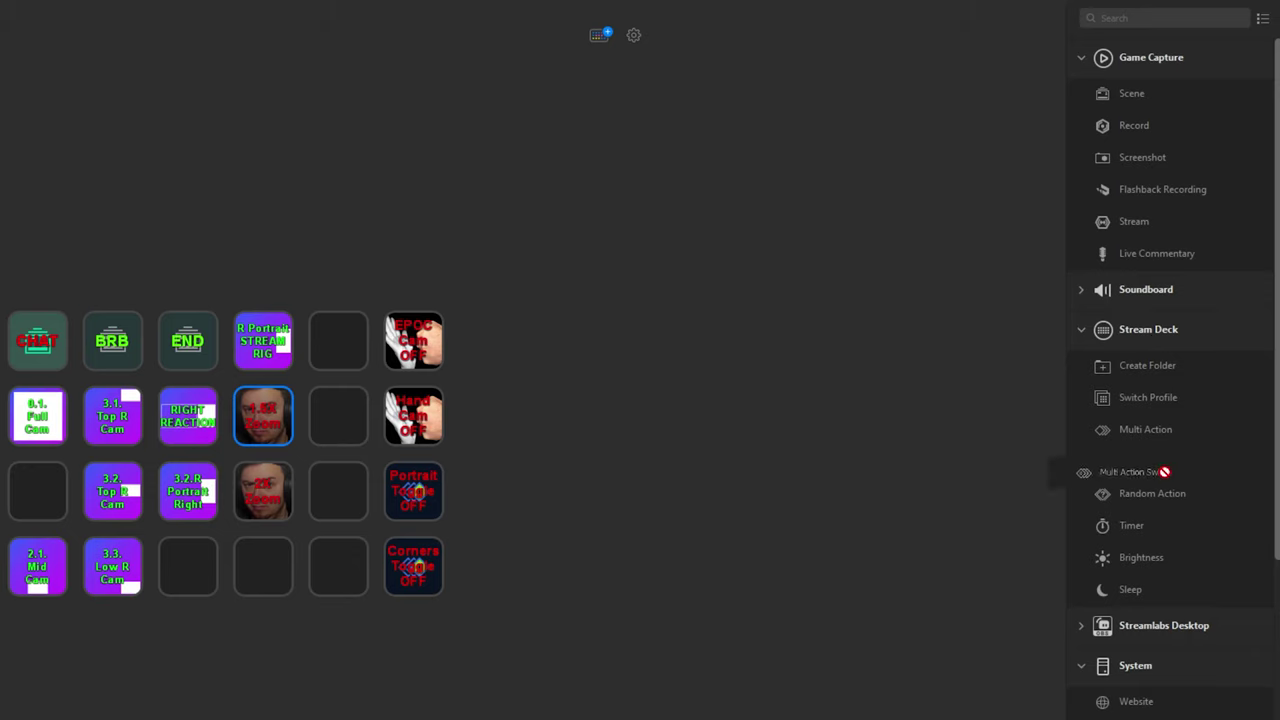
- Add a Multi Action Switch key and select 1.5X Zoom's second Source Visibility action in state 1
{"action": "left_click_drag", "start_coordinate": [1150, 480], "coordinate": [338, 416]}
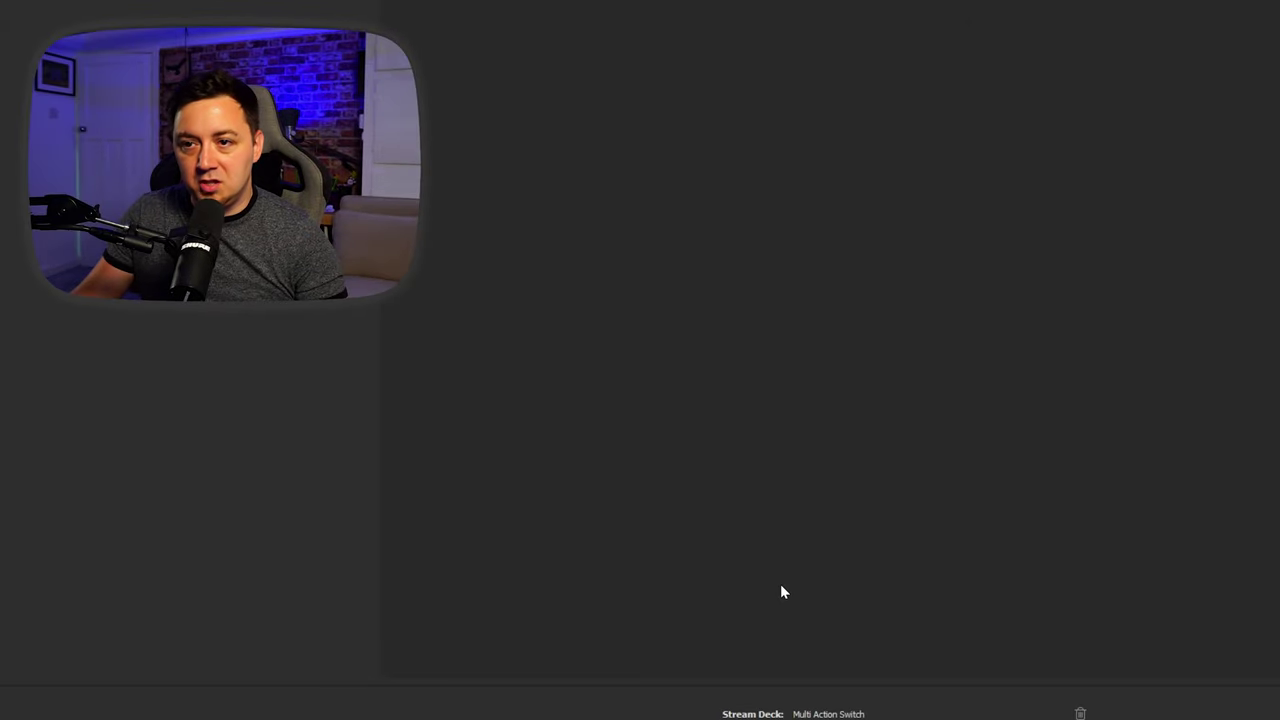
{"action": "left_click", "coordinate": [435, 94]}
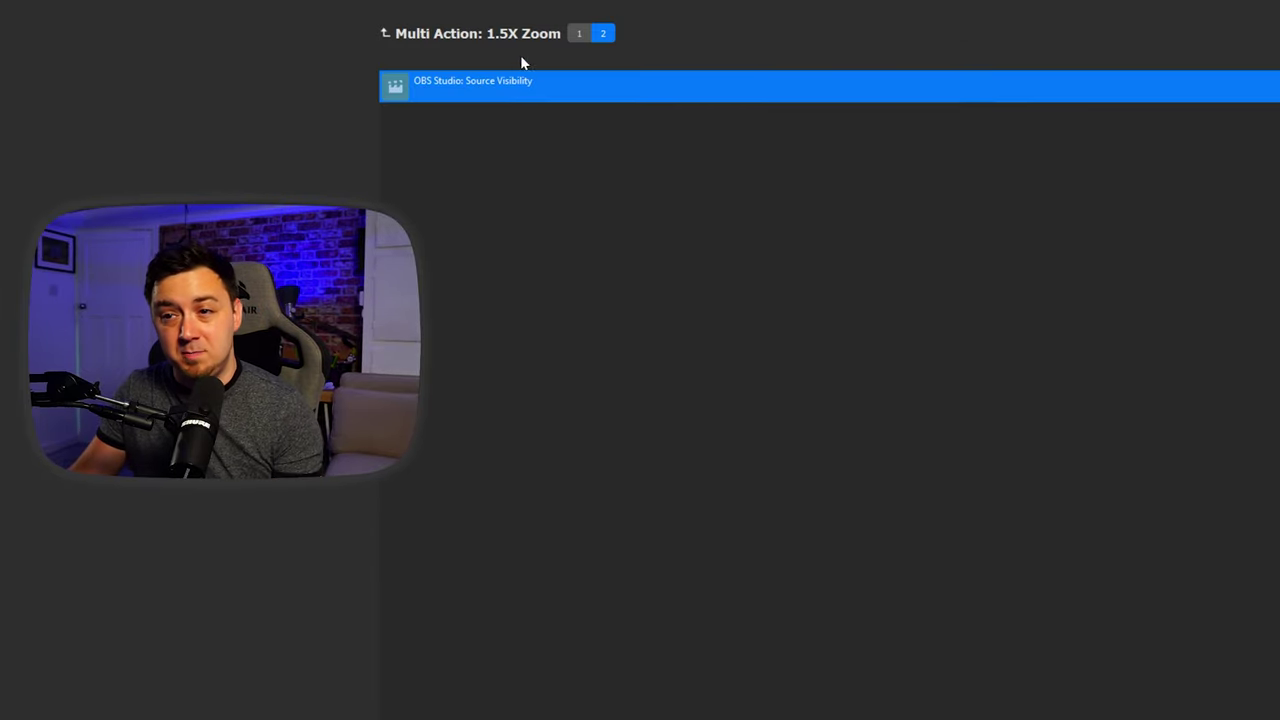
{"action": "left_click", "coordinate": [579, 33]}
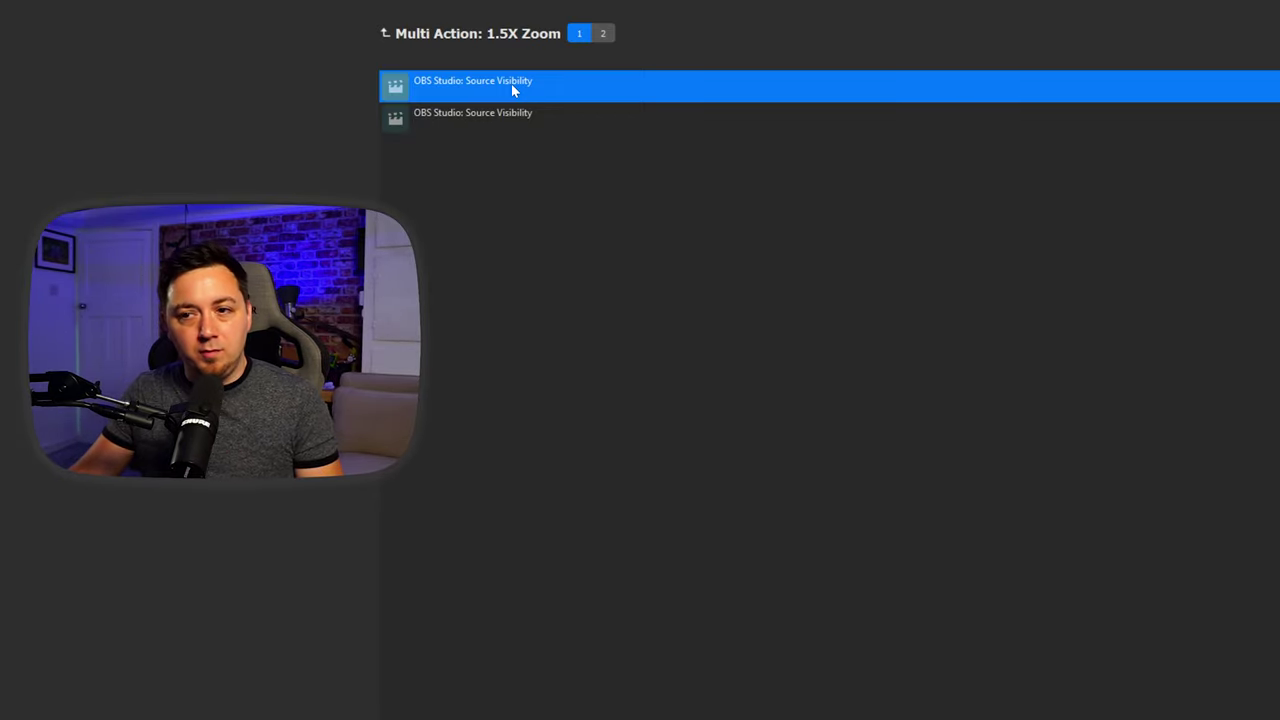
{"action": "left_click", "coordinate": [510, 117]}
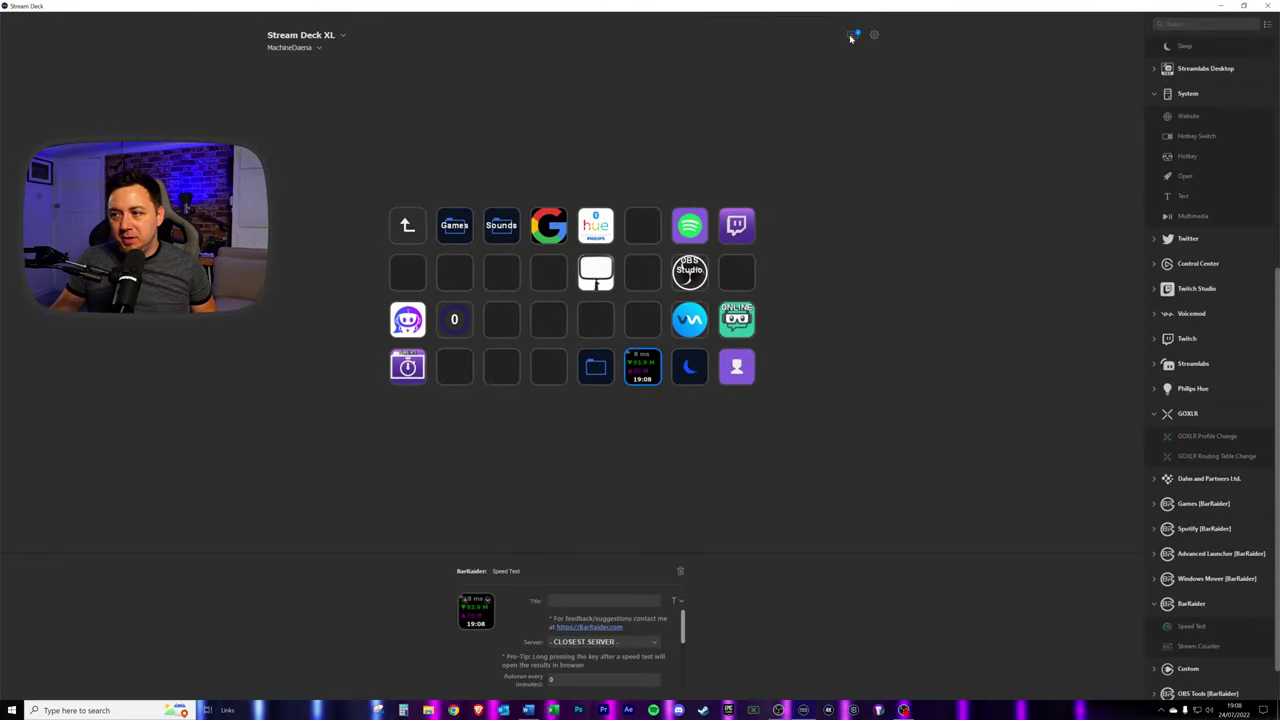
- Open the Stream Deck Store and search it for 'speed'
{"action": "left_click", "coordinate": [851, 36]}
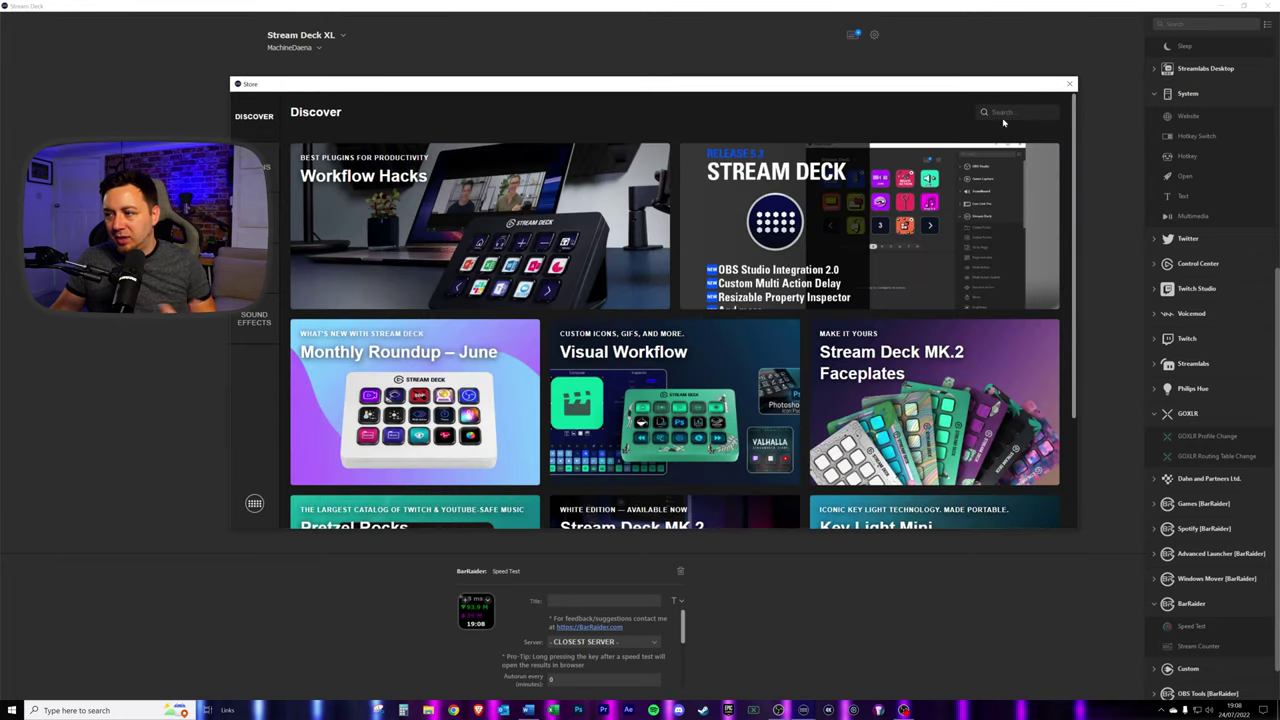
{"action": "left_click", "coordinate": [1000, 111]}
{"action": "type", "text": "speed"}
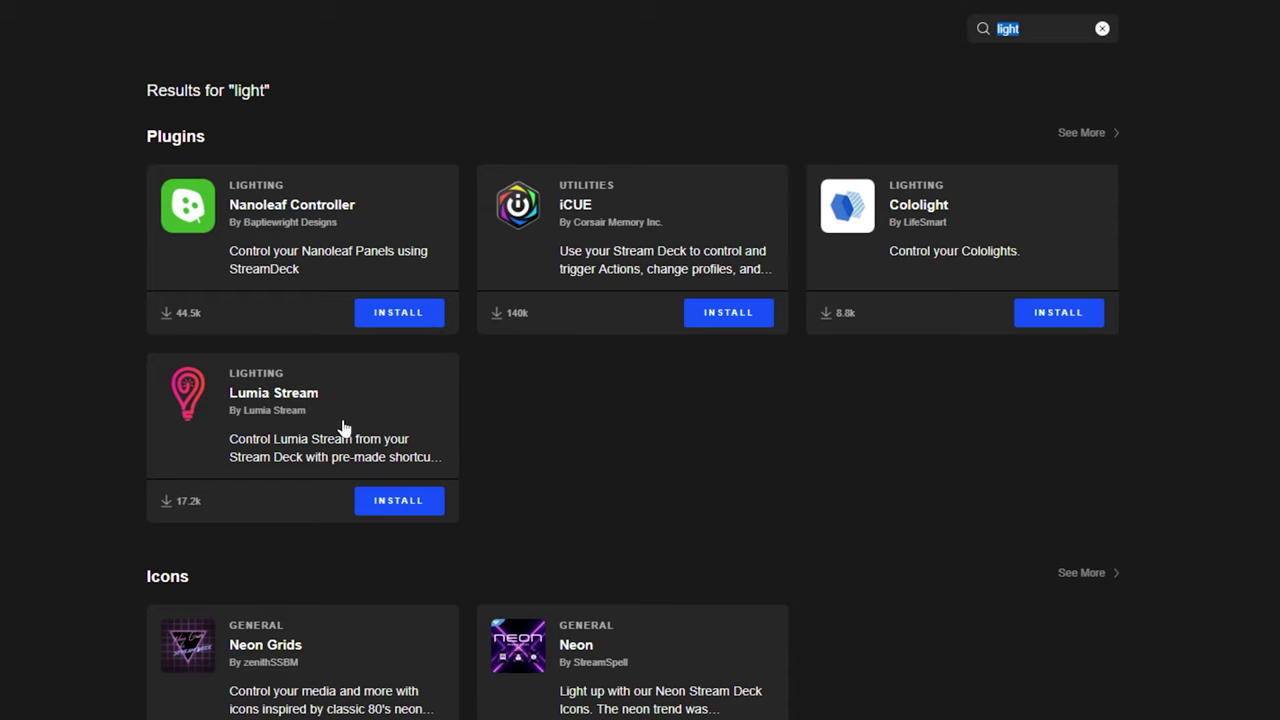
- Scroll down through the Store search results
{"action": "scroll", "coordinate": [894, 480], "scroll_direction": "down", "scroll_amount": 3}
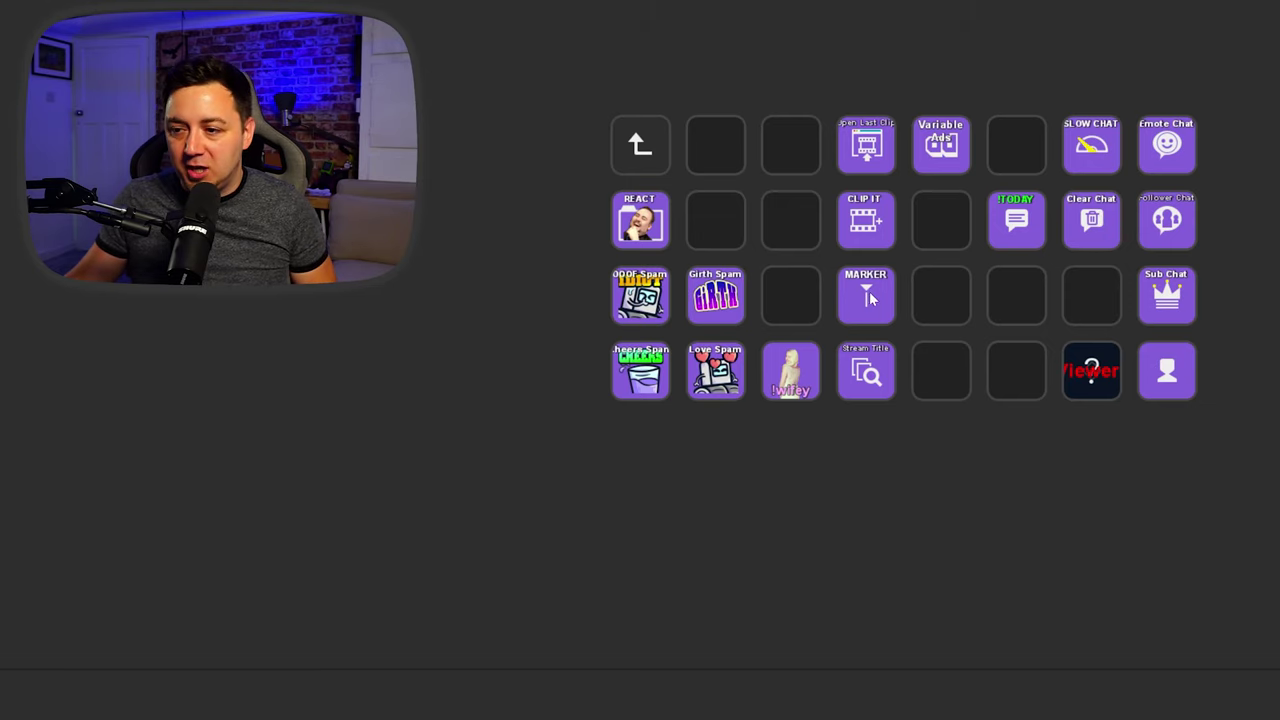
{"action": "left_click", "coordinate": [869, 229]}
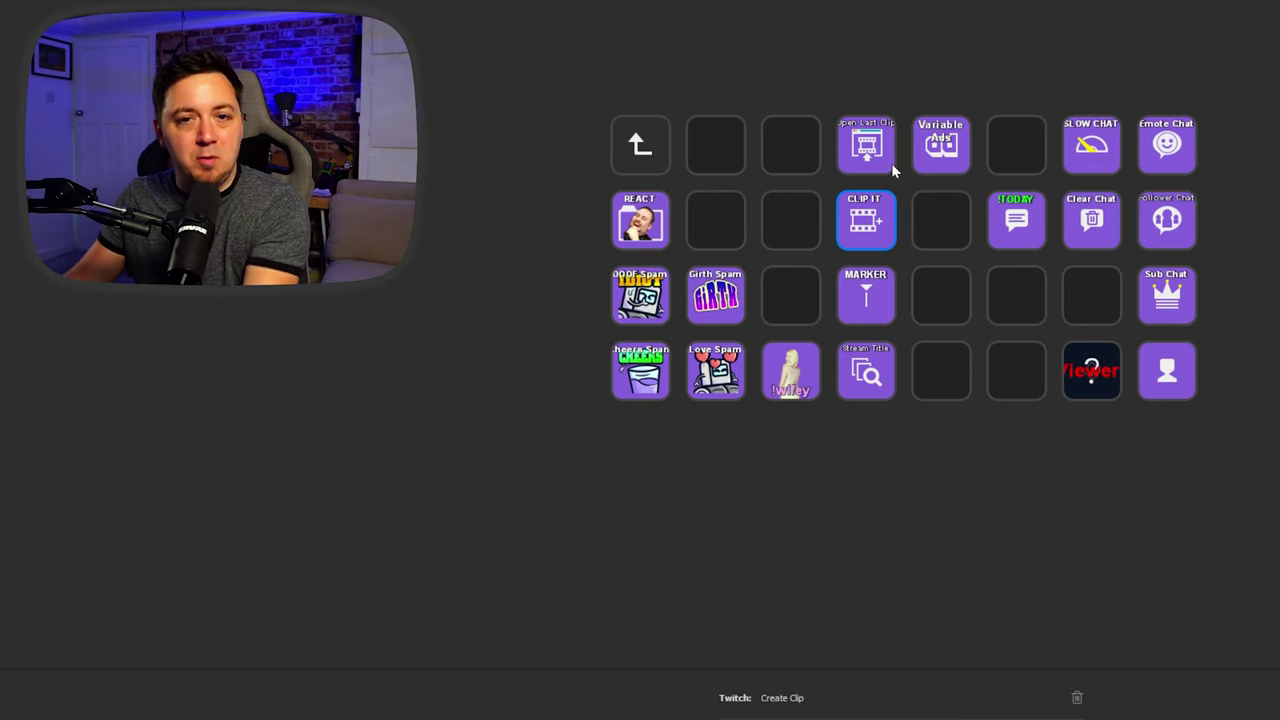
{"action": "left_click", "coordinate": [1130, 257]}
{"action": "left_click", "coordinate": [1175, 300]}
{"action": "left_click", "coordinate": [736, 392]}
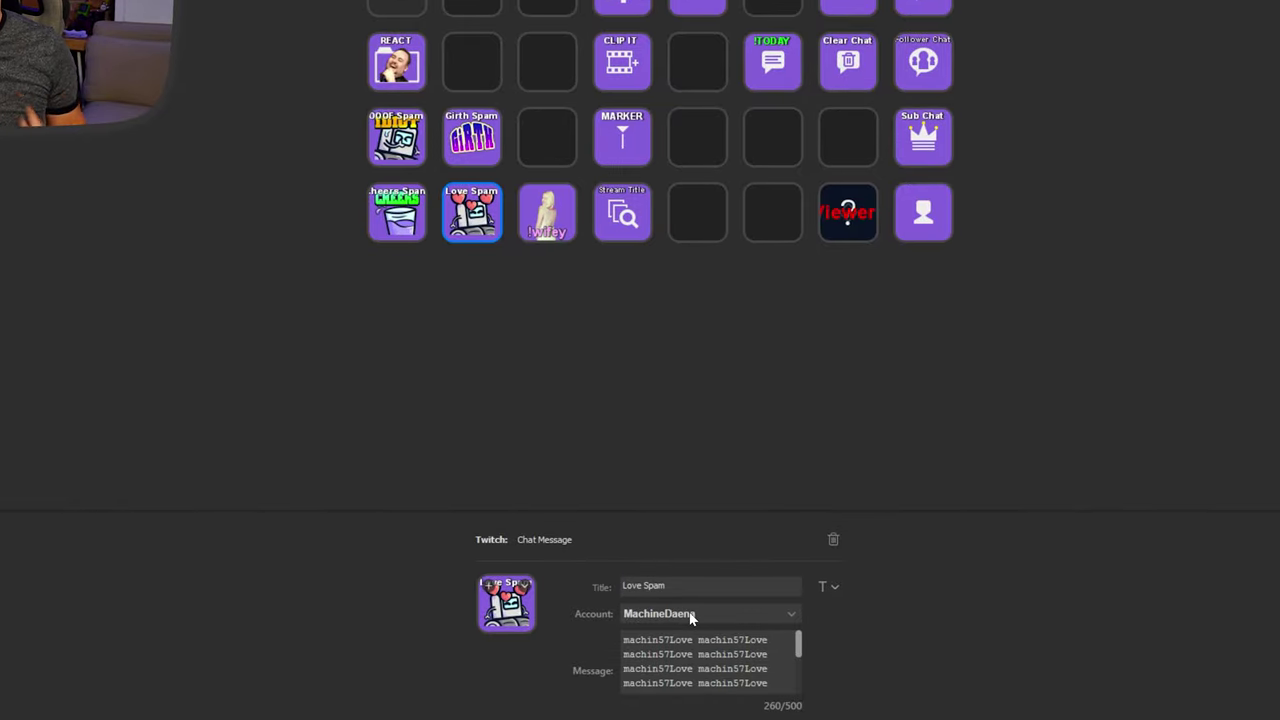
{"action": "key", "text": "ctrl+a"}
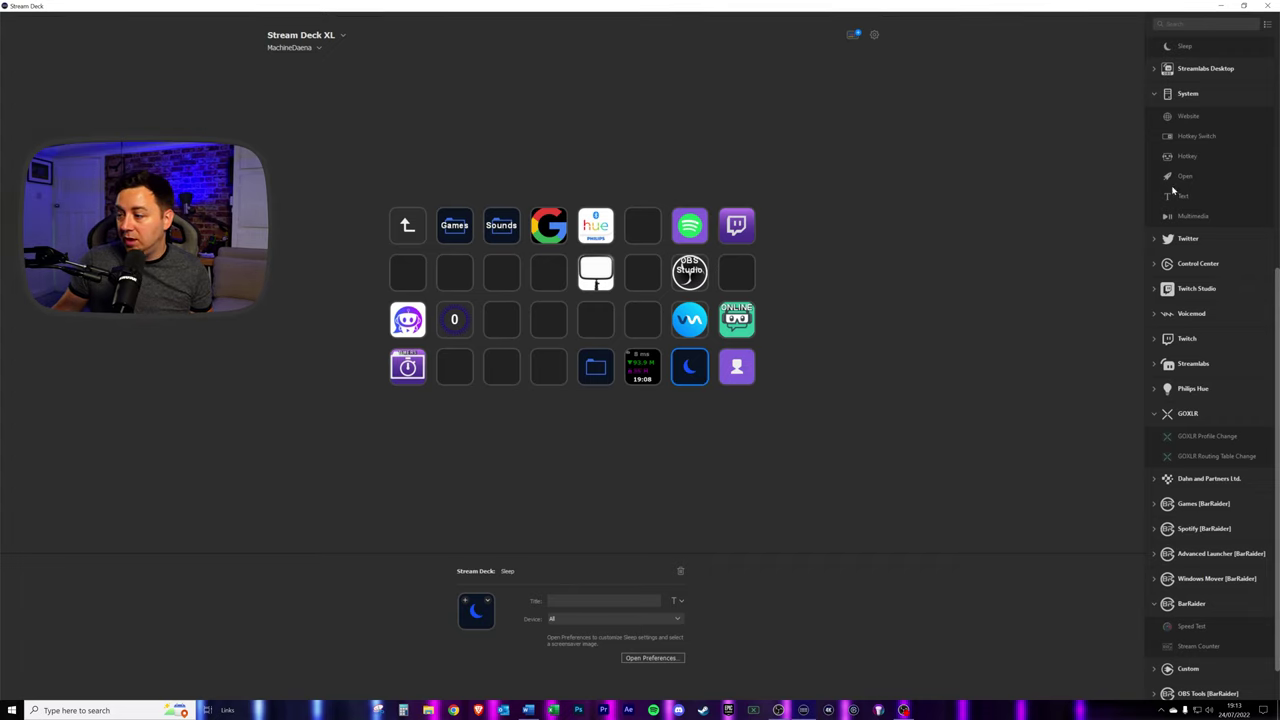
- Select the Sleep key to review its settings
{"action": "scroll", "coordinate": [1166, 220], "scroll_direction": "up", "scroll_amount": 3}
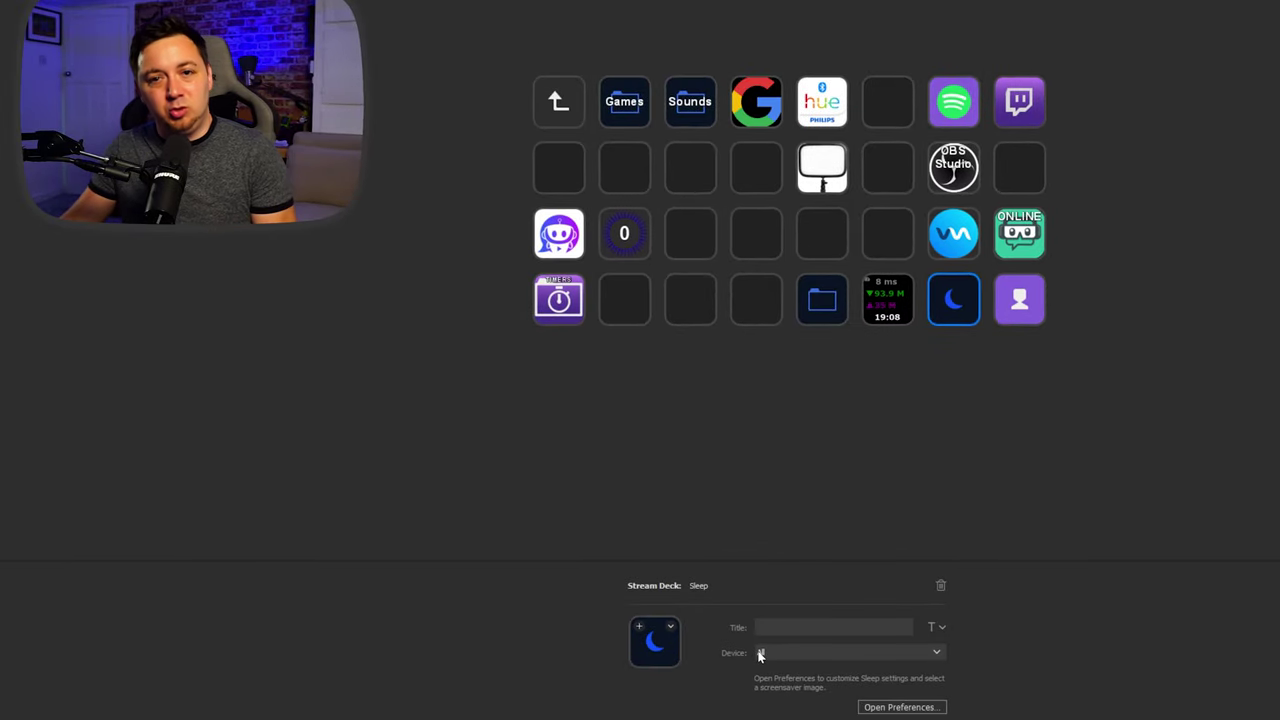
{"action": "left_click", "coordinate": [954, 606]}
{"action": "left_click", "coordinate": [954, 290]}
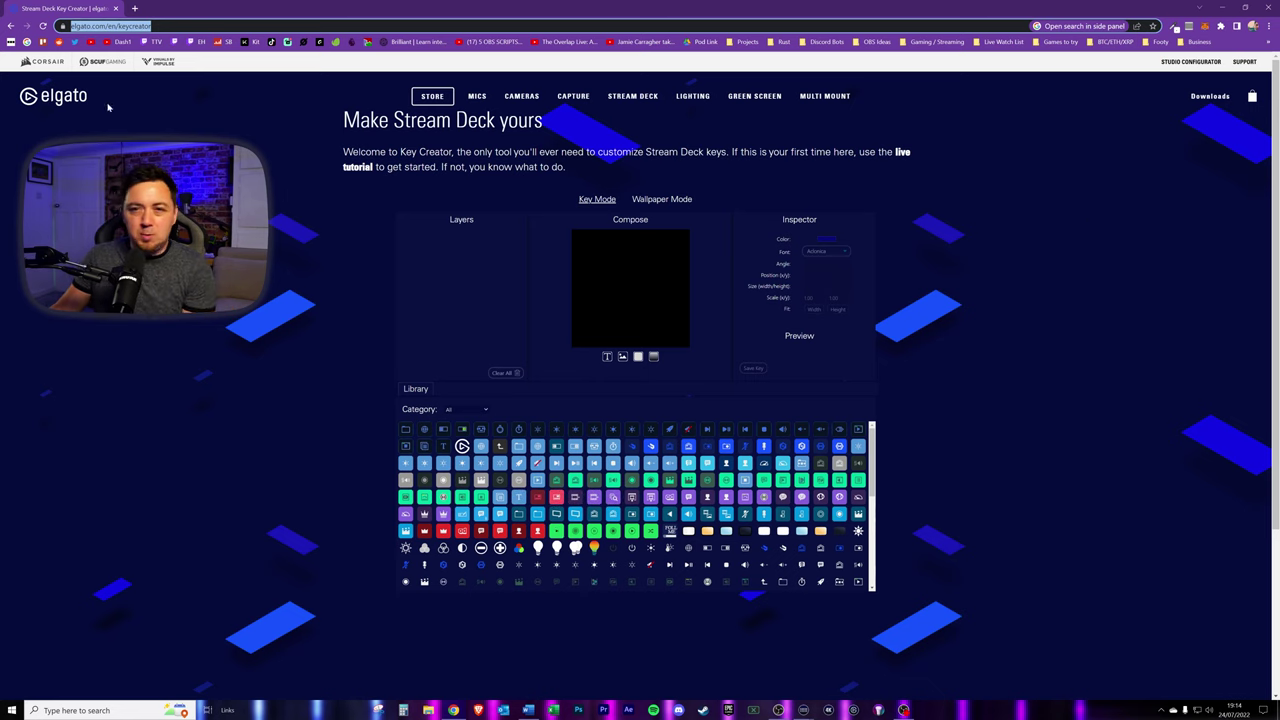
- Return from the browser to the Store's icon packs
{"action": "left_click", "coordinate": [1221, 8]}
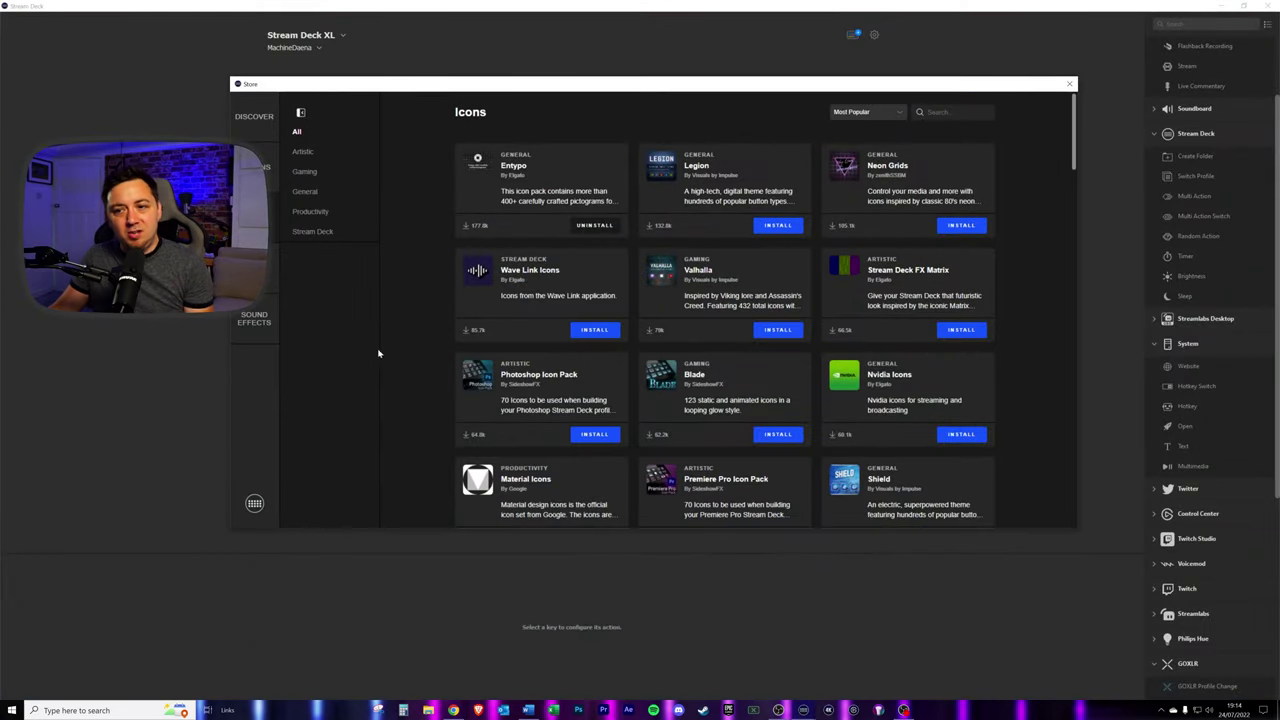
{"action": "left_click", "coordinate": [1069, 84]}
{"action": "left_click", "coordinate": [1078, 33]}
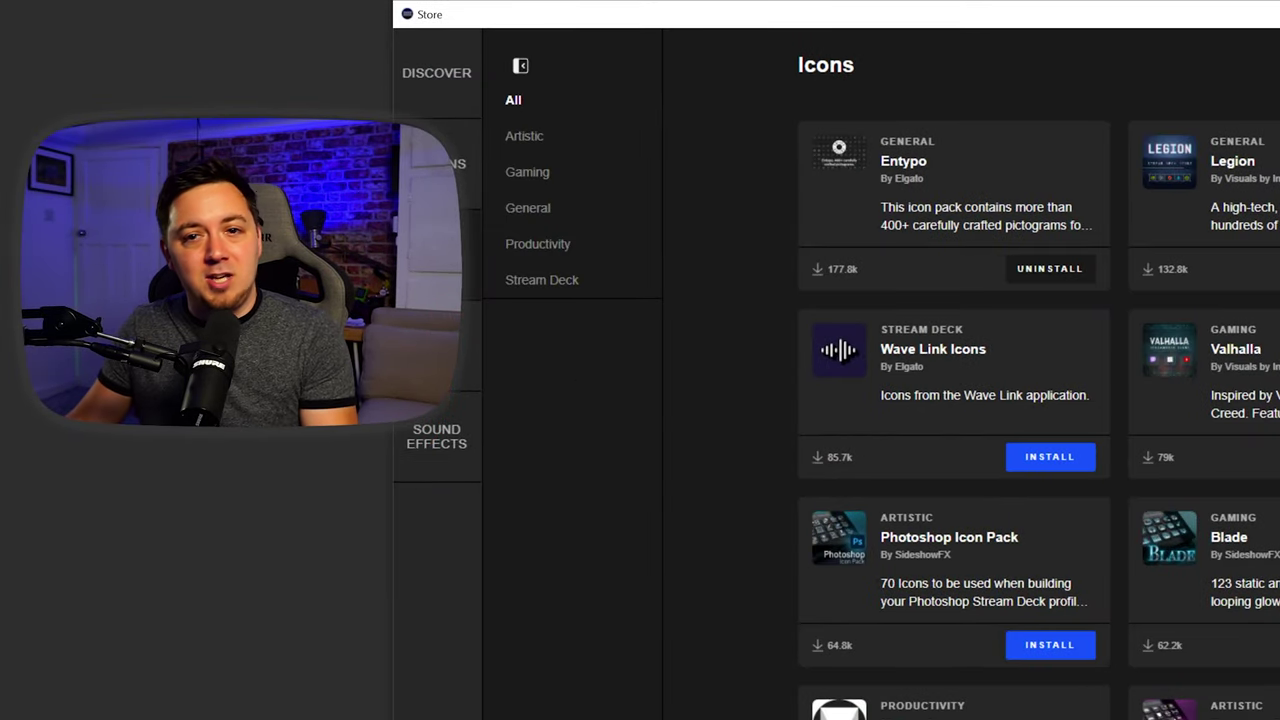
- Install the Nvidia Icons pack, confirm the install, and close the Store
{"action": "scroll", "coordinate": [950, 400], "scroll_direction": "down", "scroll_amount": 3}
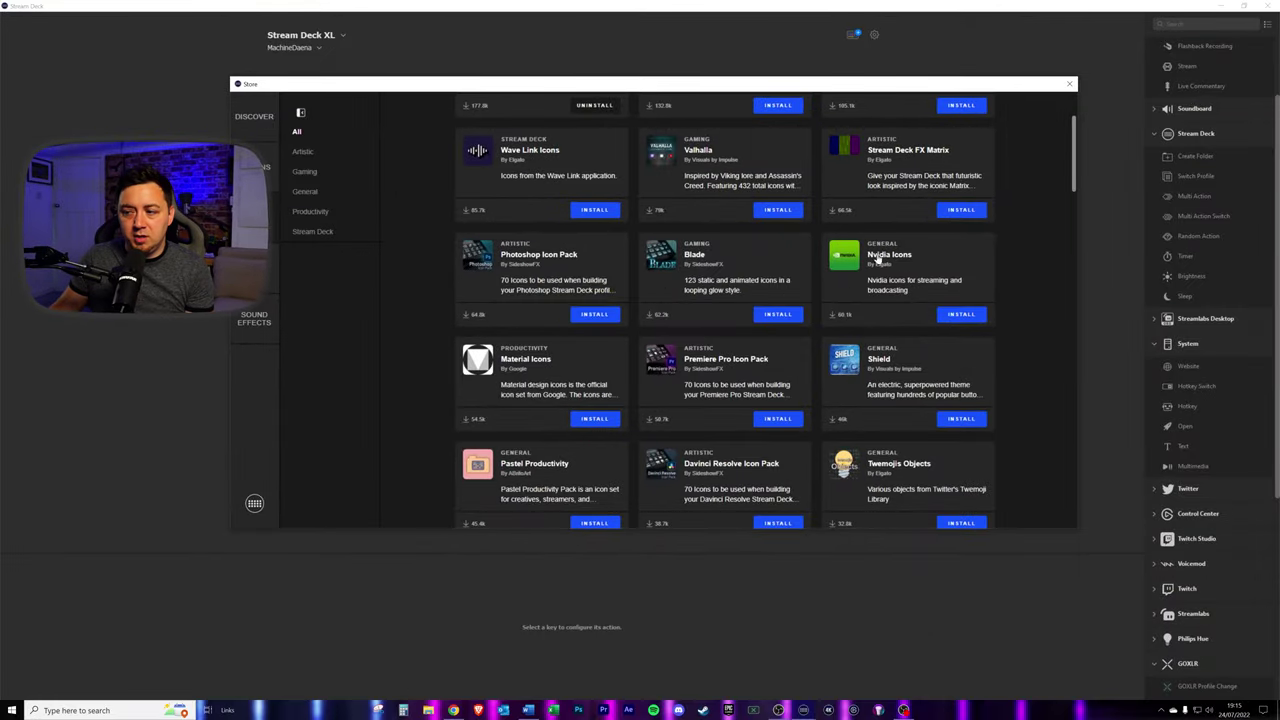
{"action": "left_click", "coordinate": [961, 315]}
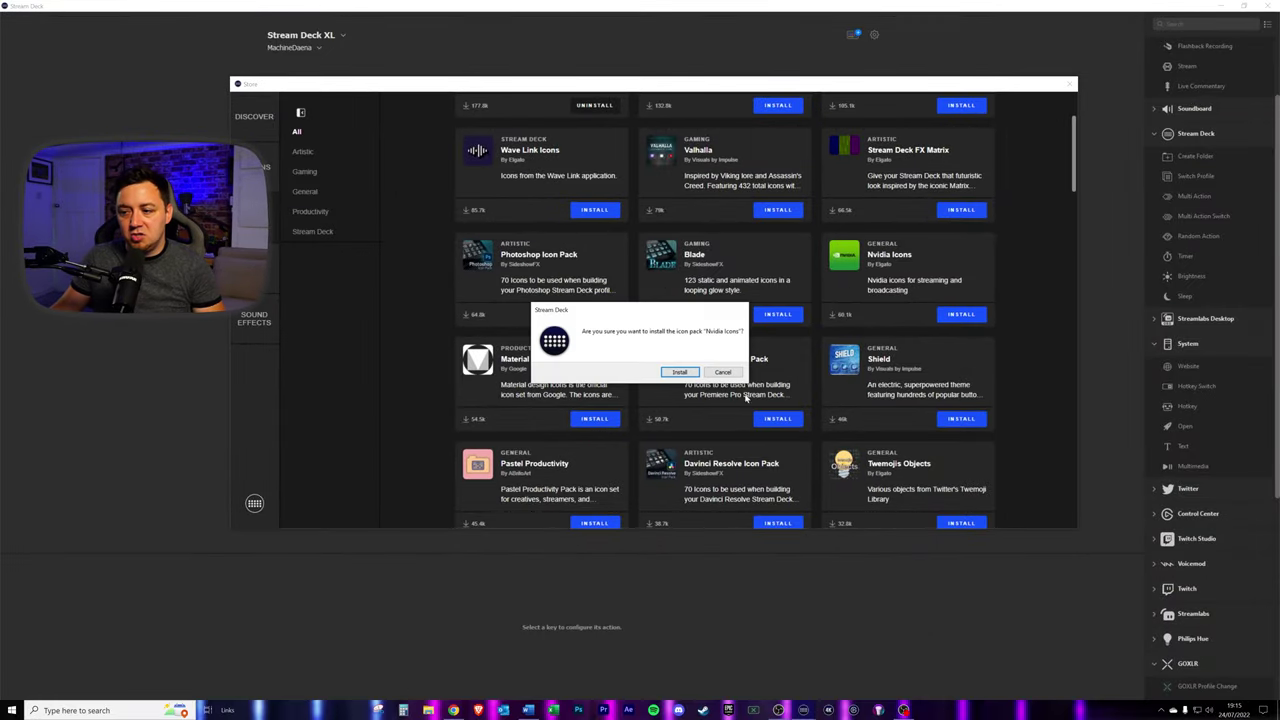
{"action": "left_click", "coordinate": [681, 372]}
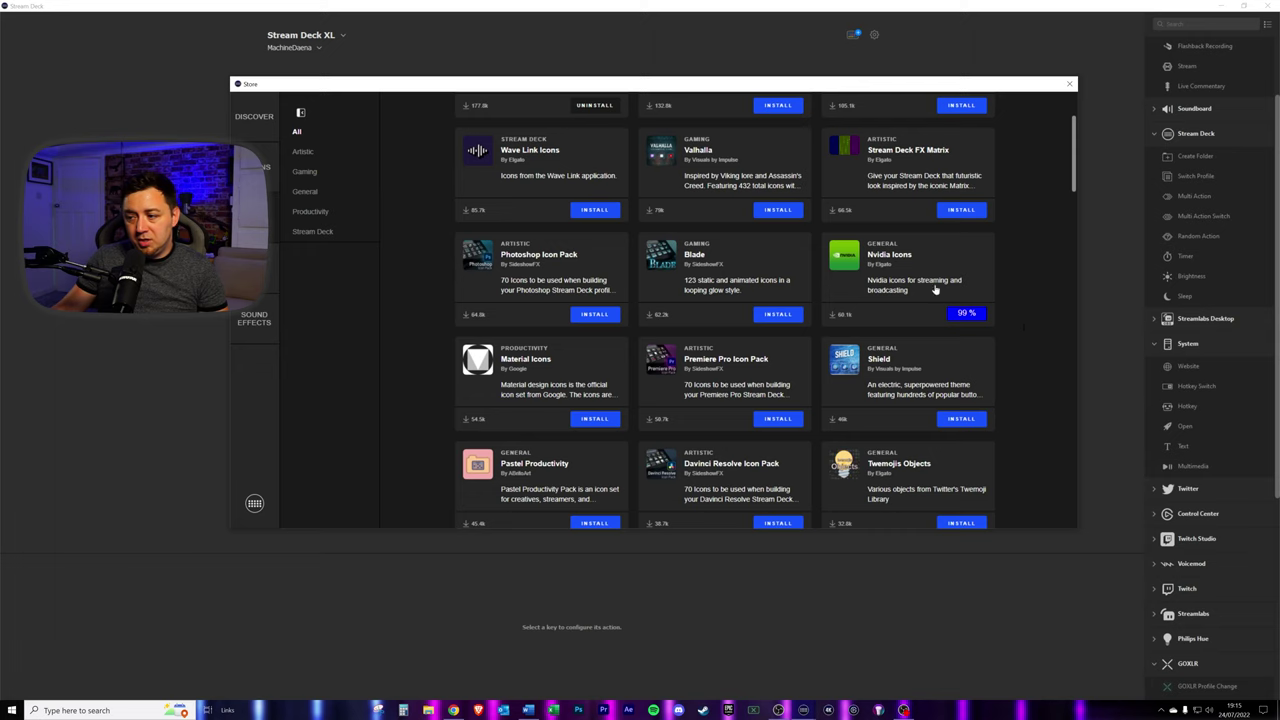
{"action": "key", "text": "Escape"}
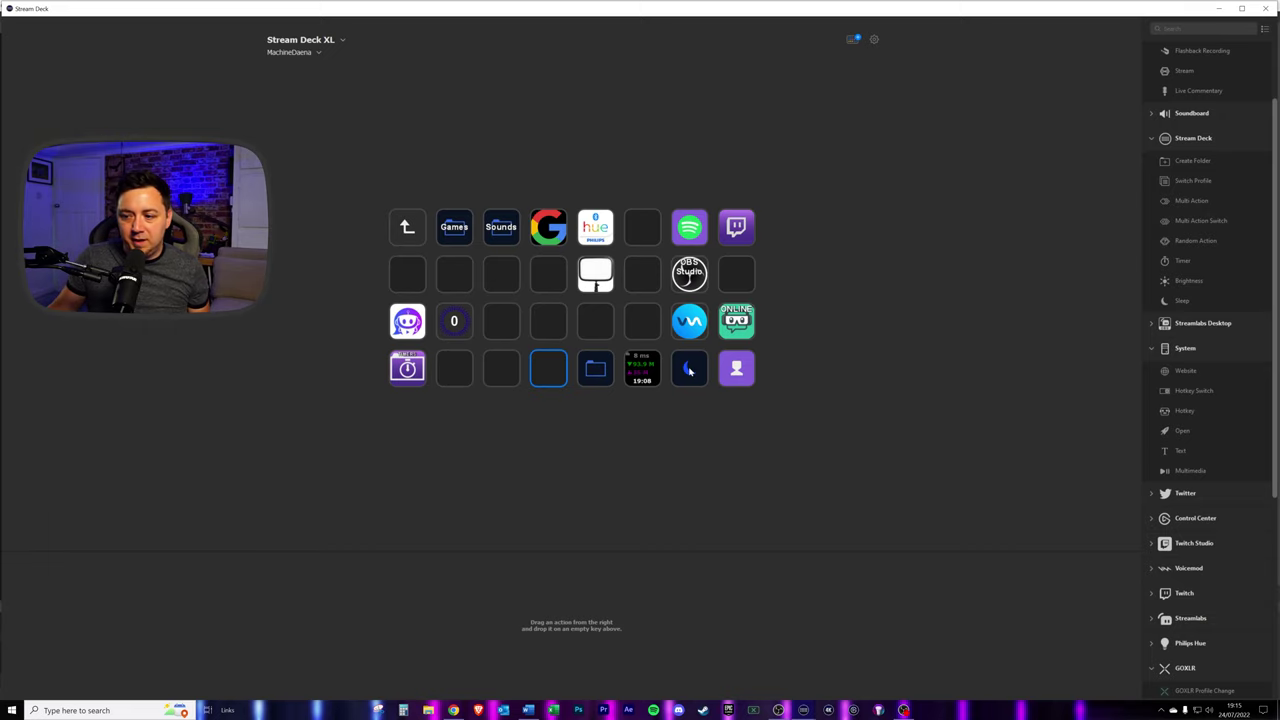
- Replace the Sleep key's image with the bell icon from the Stream Deck Icon Library
{"action": "left_click_drag", "start_coordinate": [689, 371], "coordinate": [689, 370]}
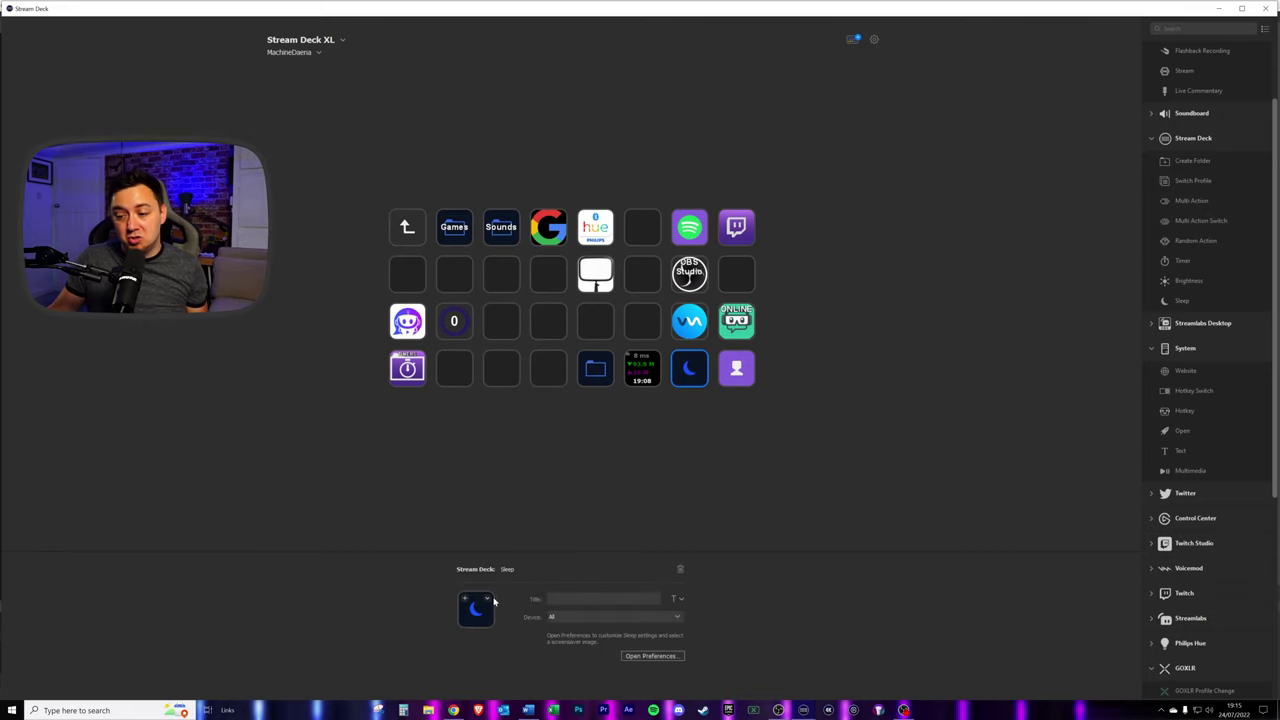
{"action": "left_click", "coordinate": [488, 600]}
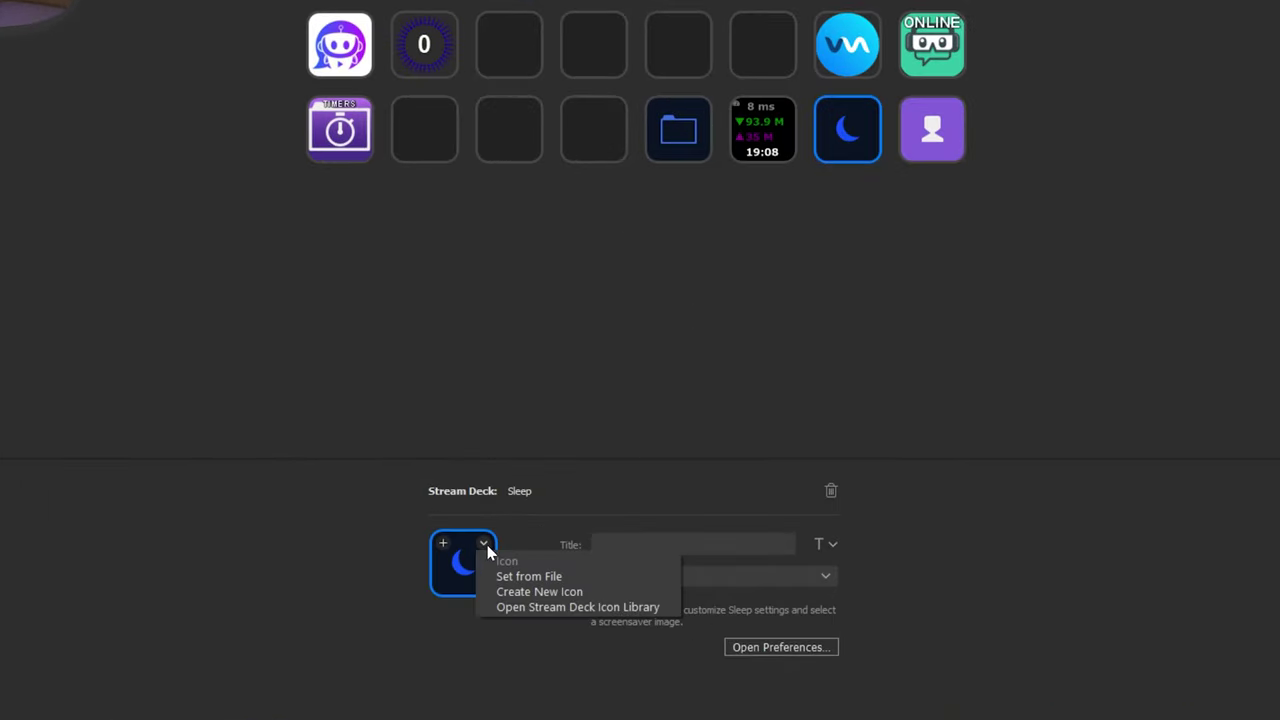
{"action": "left_click", "coordinate": [575, 612]}
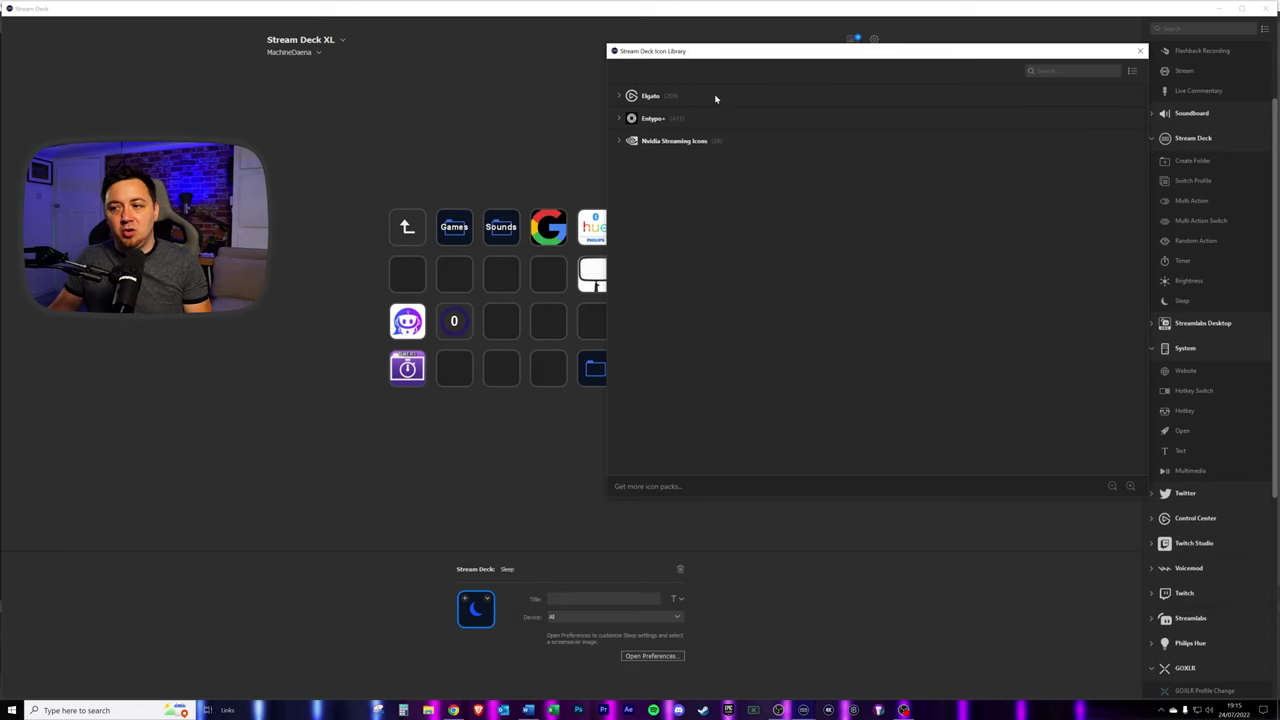
{"action": "left_click", "coordinate": [650, 96]}
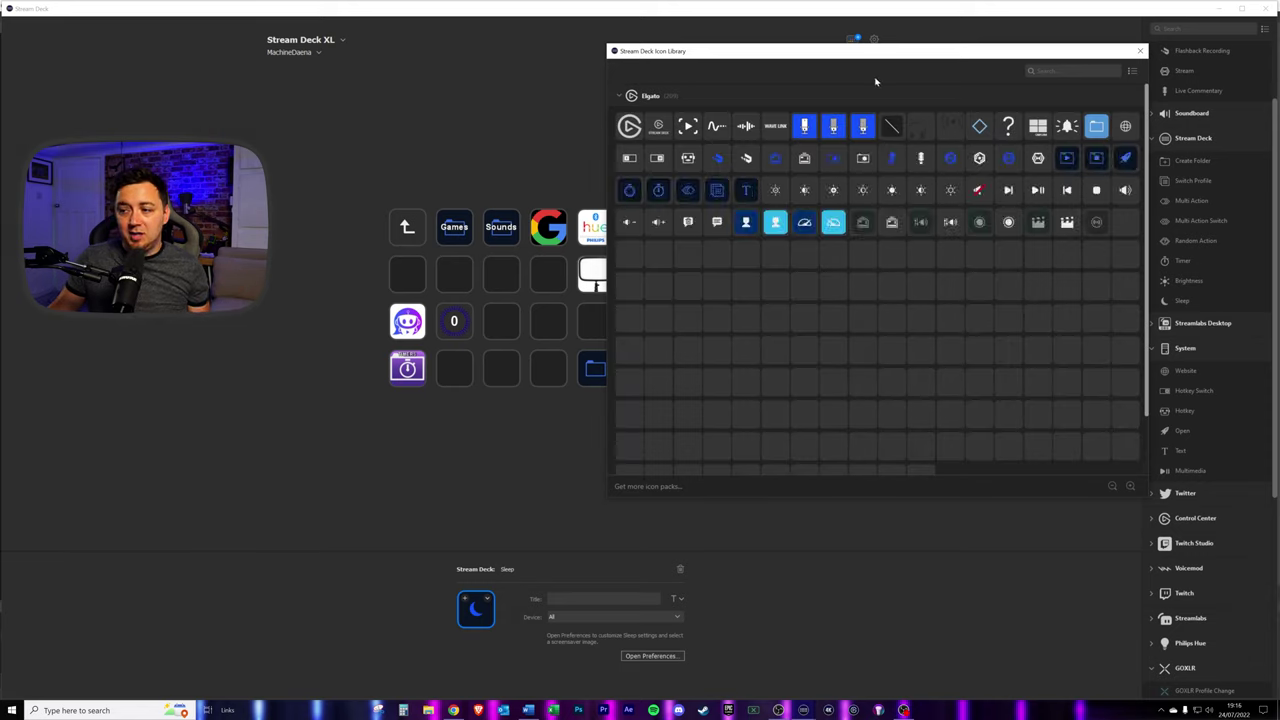
{"action": "left_click", "coordinate": [650, 96]}
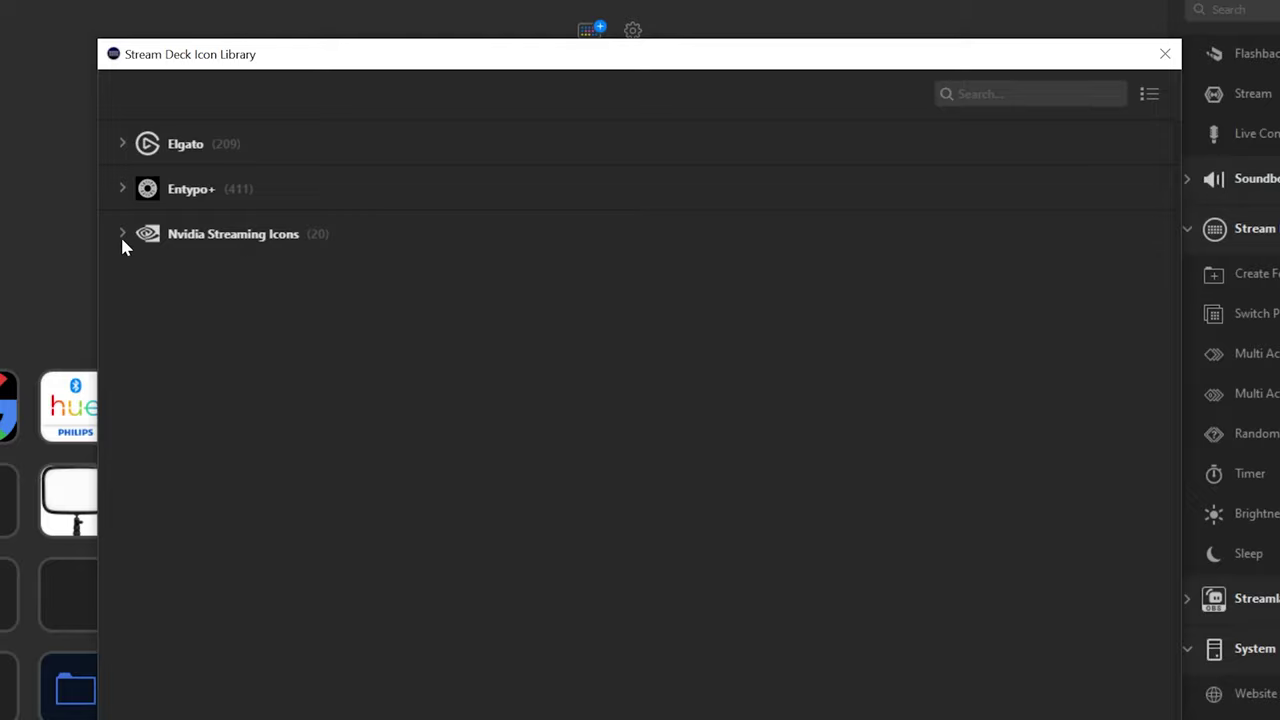
{"action": "left_click", "coordinate": [122, 236]}
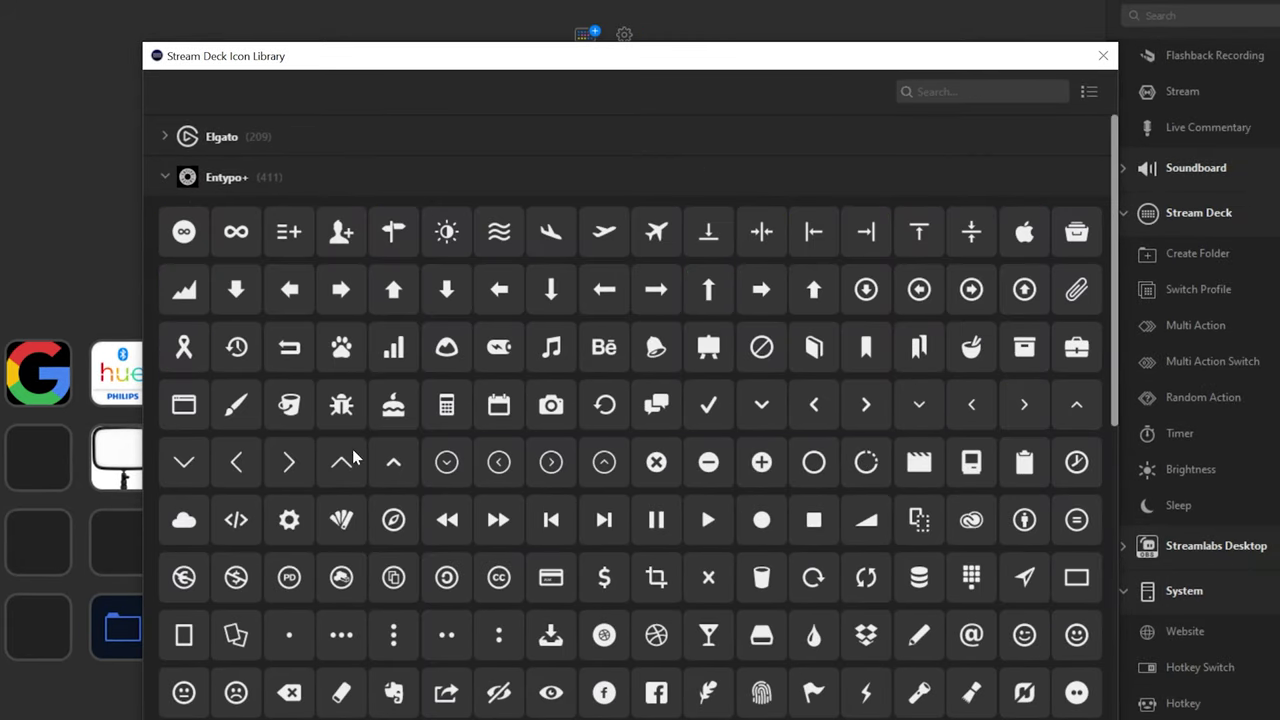
{"action": "left_click", "coordinate": [645, 350]}
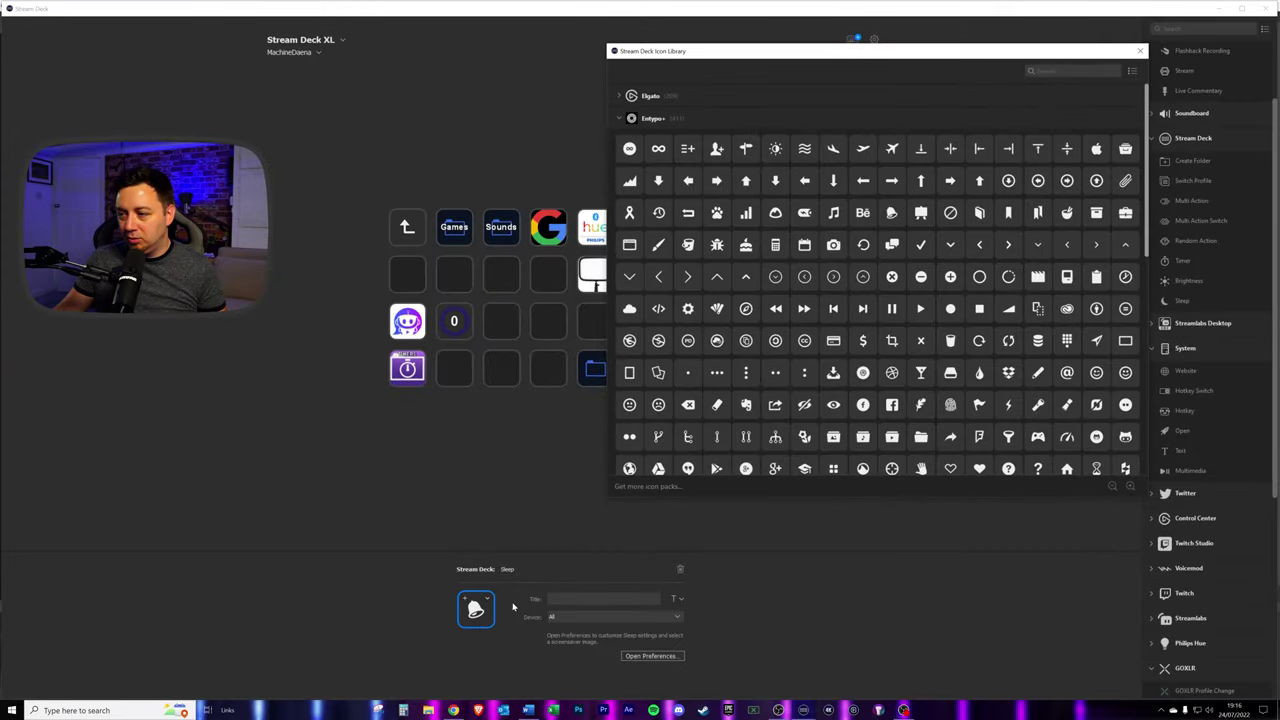